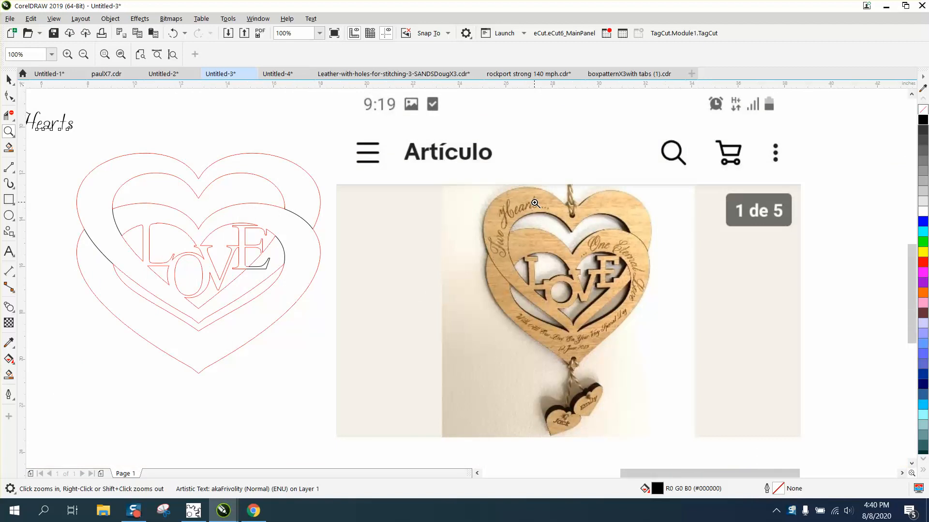
# - Move the reference photo down and to the right, clear of the heart artwork
pyautogui.rightClick(536, 202)
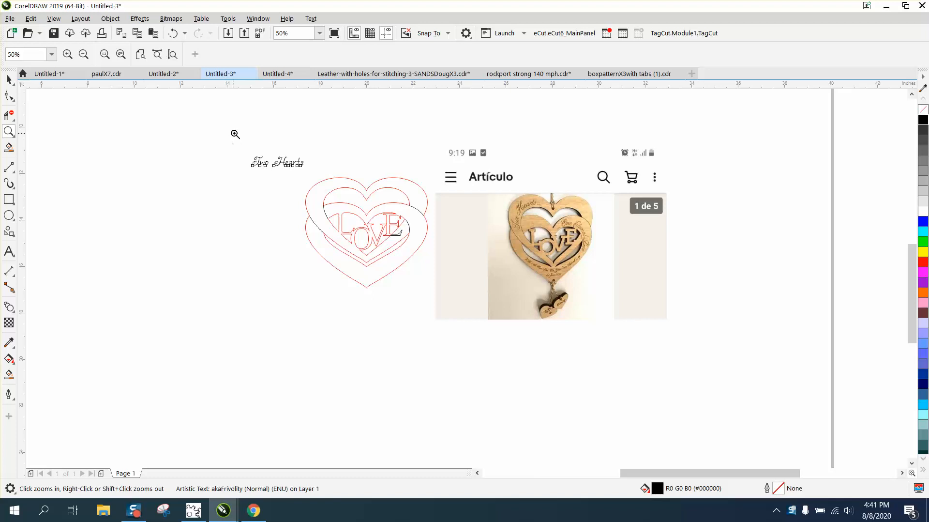
pyautogui.moveTo(235, 139); pyautogui.dragTo(491, 291)
pyautogui.click(9, 80)
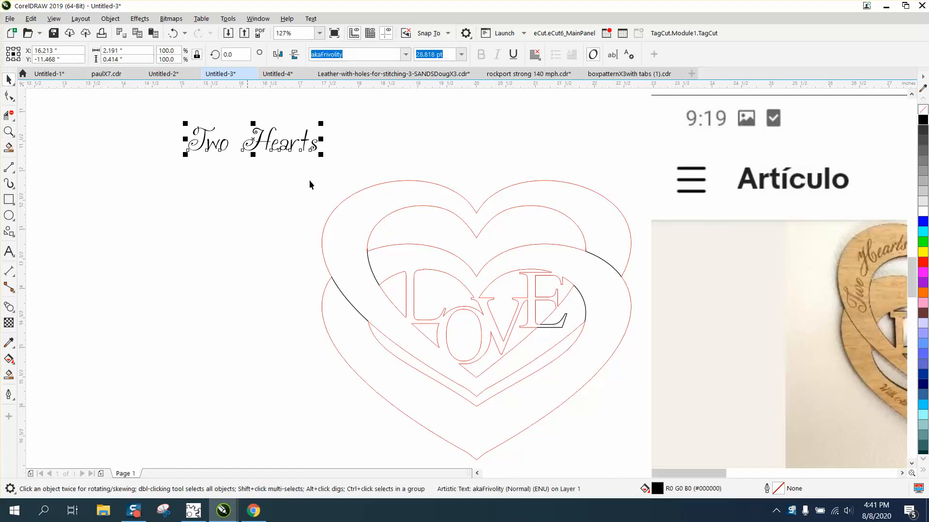
pyautogui.scroll(-3, 374, 209)
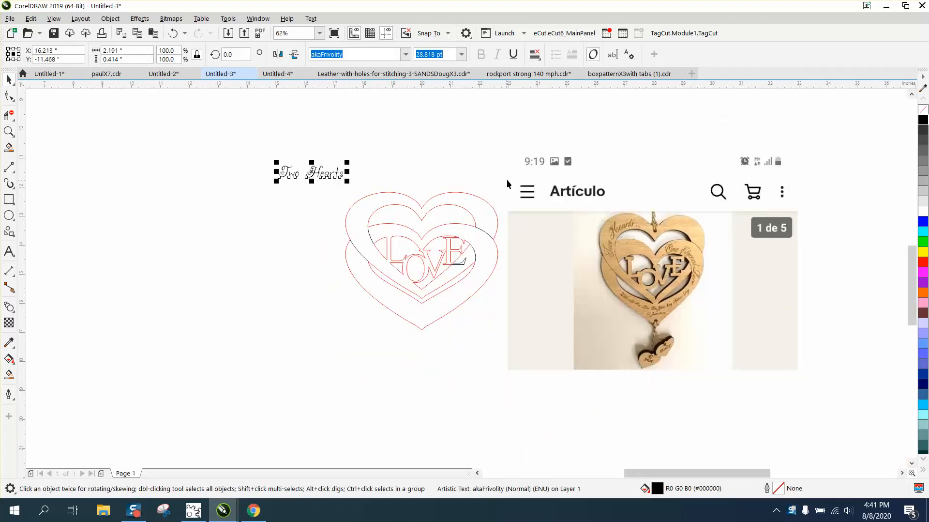
pyautogui.moveTo(507, 183); pyautogui.dragTo(335, 336)
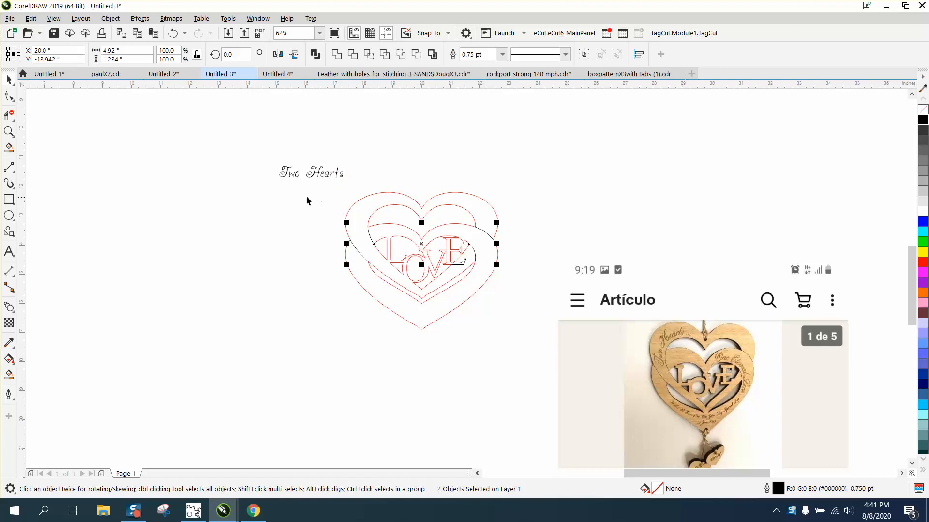
# - Unlock all objects and group the complete double-heart LOVE artwork
pyautogui.click(110, 19)
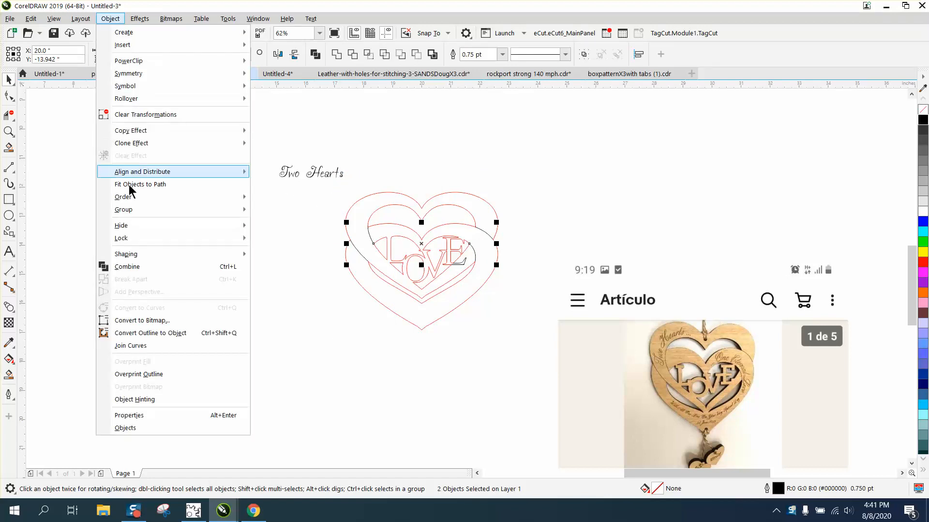
pyautogui.click(266, 263)
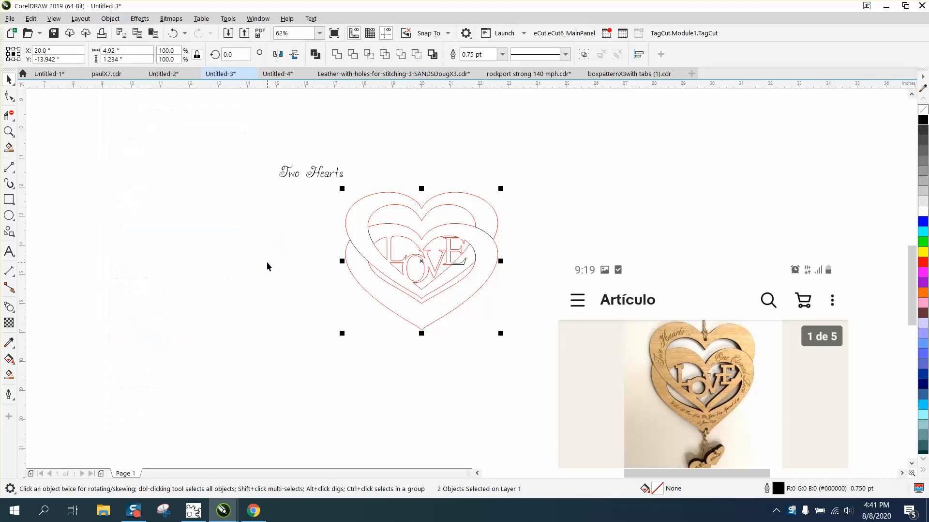
pyautogui.moveTo(328, 181); pyautogui.dragTo(522, 343)
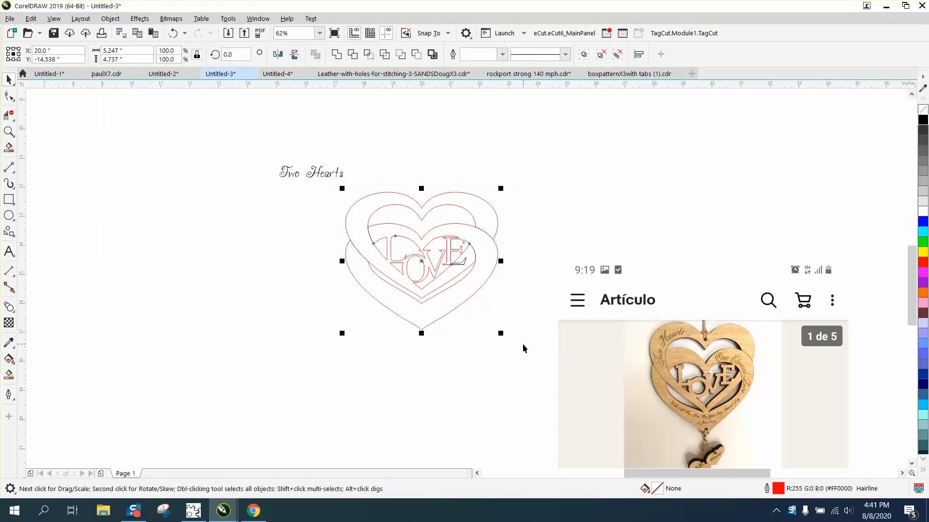
pyautogui.hotkey('ctrl', 'g')
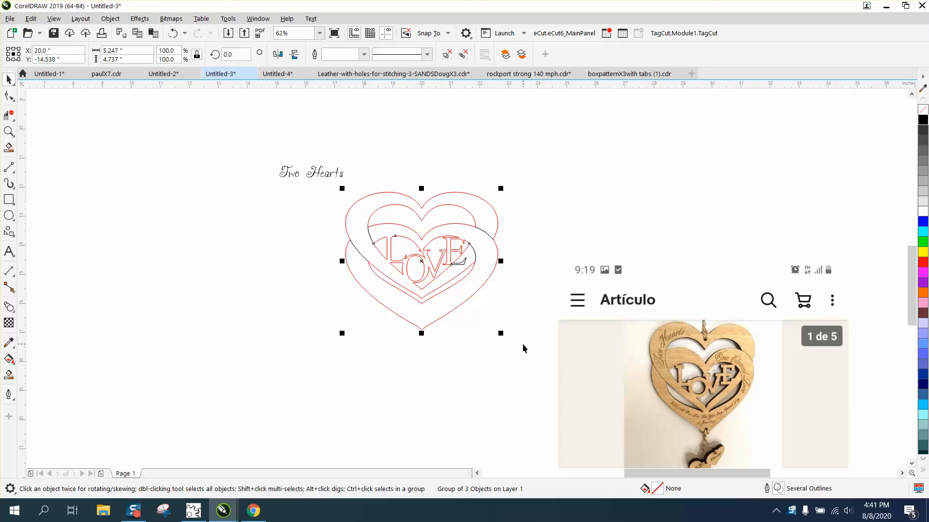
# - Duplicate the heart group 8 inches to the left and move the "Two Hearts" text above the copy
pyautogui.hotkey('ctrl', 'd')
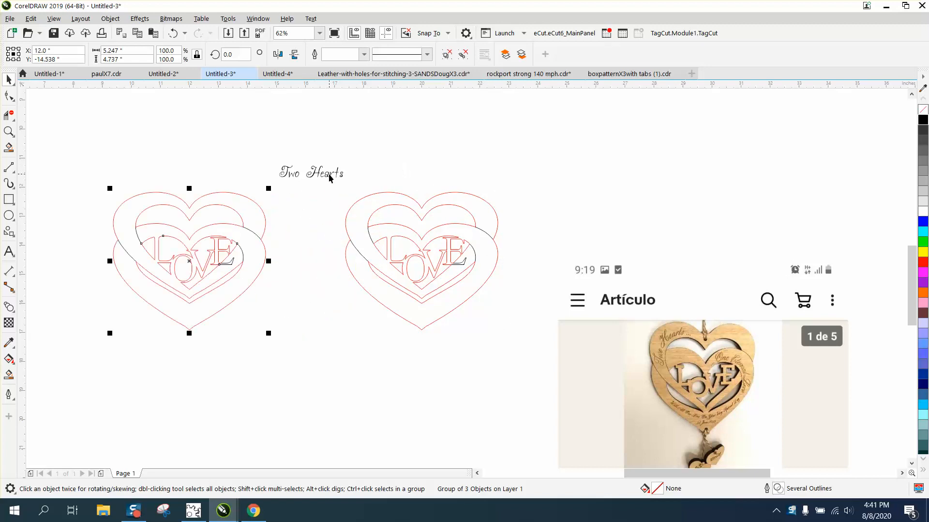
pyautogui.moveTo(328, 172); pyautogui.dragTo(183, 154)
# - Examine on the reference photo where the "Two Hearts" lettering follows the heart's curve
pyautogui.click(9, 131)
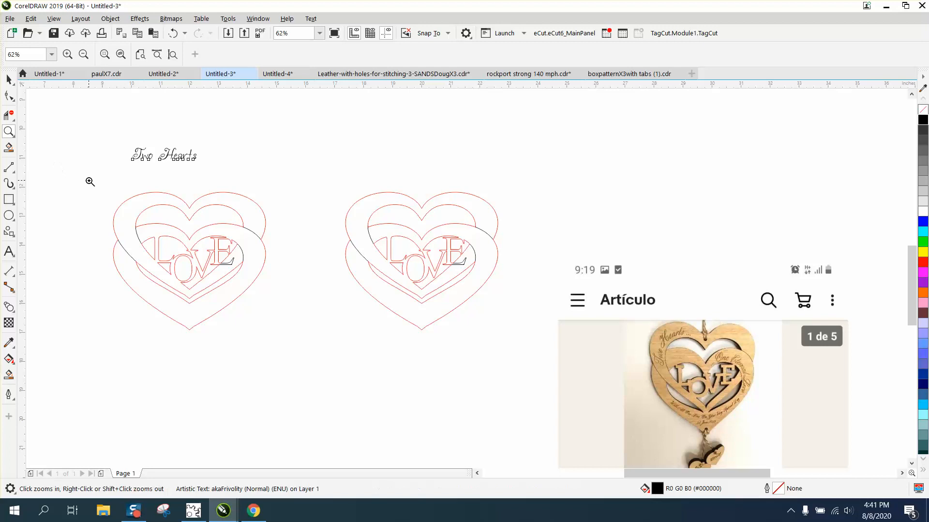
pyautogui.moveTo(83, 170); pyautogui.dragTo(289, 315)
pyautogui.hotkey('shift', 'F4')
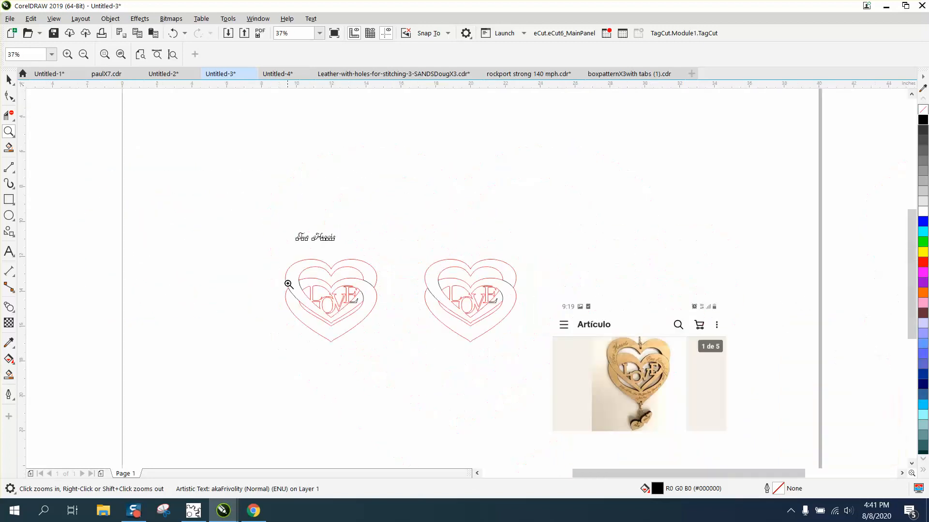
pyautogui.moveTo(580, 315); pyautogui.dragTo(687, 397)
pyautogui.rightClick(355, 217)
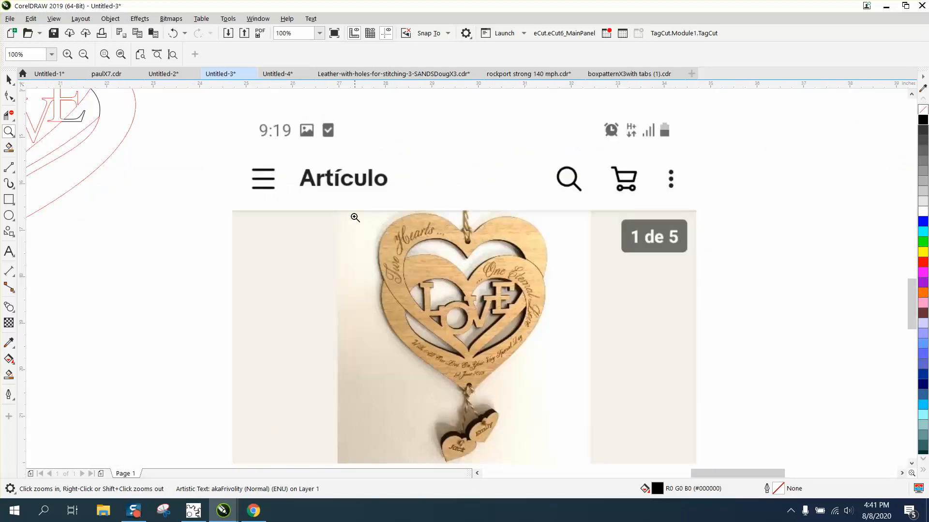
pyautogui.rightClick(338, 217)
pyautogui.rightClick(323, 216)
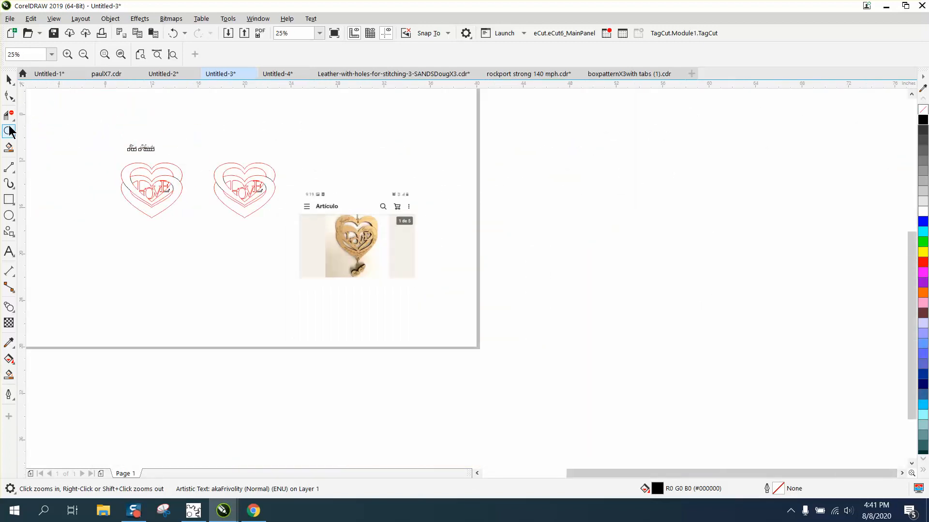
# - Draw a vertical line about 0.45 in long across the inner heart's upper-left lobe and a short slanted line across its left side
pyautogui.moveTo(79, 138); pyautogui.dragTo(290, 254)
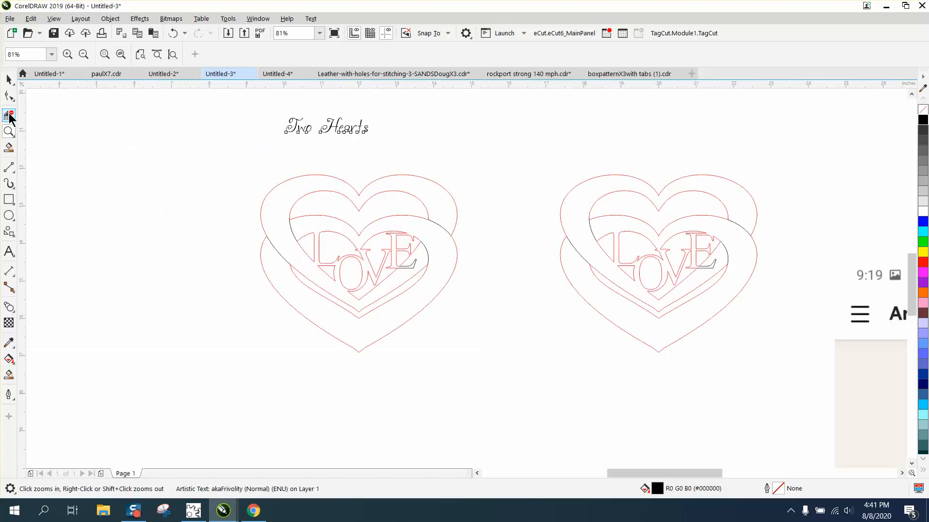
pyautogui.click(9, 166)
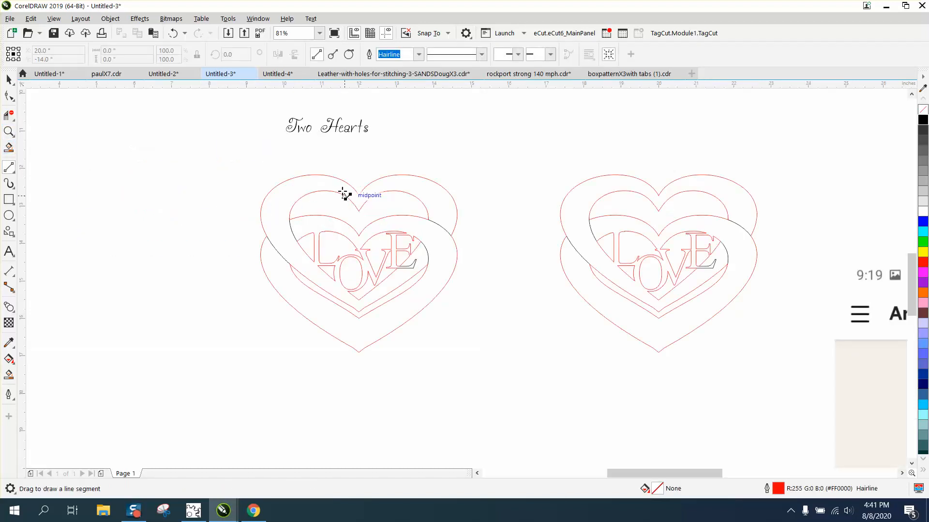
pyautogui.moveTo(327, 184); pyautogui.dragTo(325, 201)
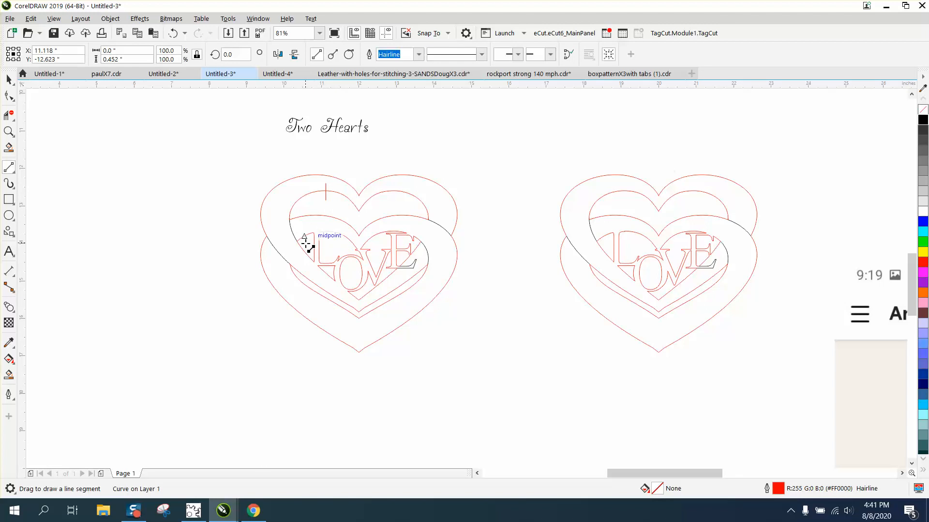
pyautogui.moveTo(307, 246); pyautogui.dragTo(299, 259)
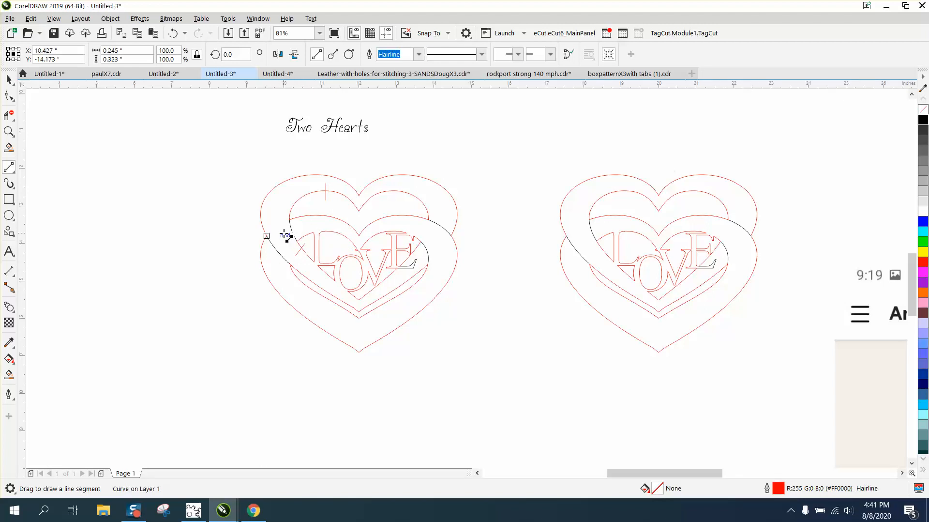
pyautogui.click(172, 32)
pyautogui.moveTo(299, 228); pyautogui.dragTo(251, 234)
# - Remove the left heart copy's segments with Virtual Segment Delete, keeping only the inner upper-left arc and the two short lines
pyautogui.click(9, 131)
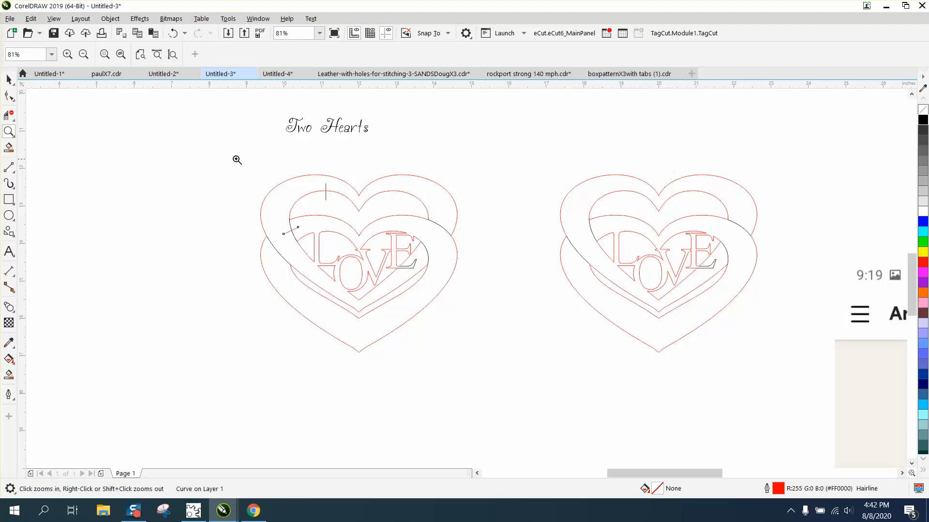
pyautogui.moveTo(226, 154); pyautogui.dragTo(511, 317)
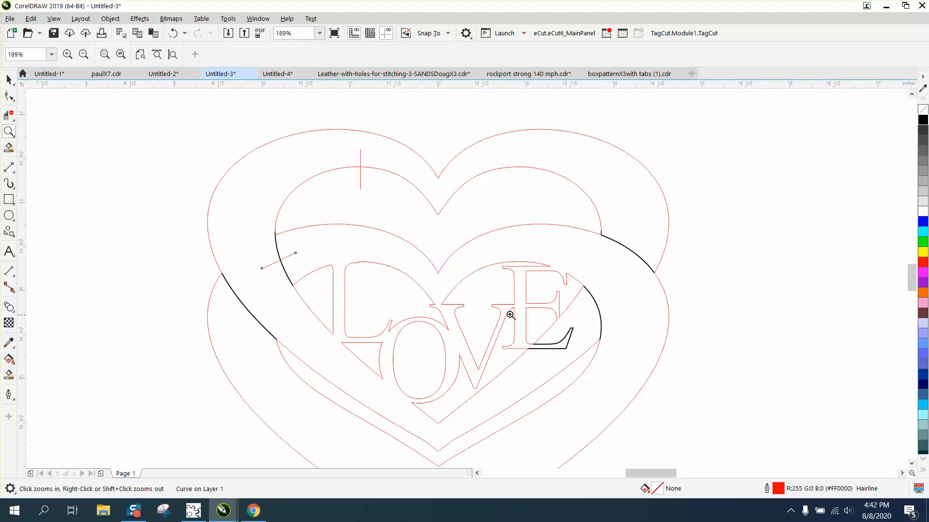
pyautogui.click(10, 115)
pyautogui.scroll(-3, 430, 146)
pyautogui.moveTo(417, 138); pyautogui.dragTo(573, 358)
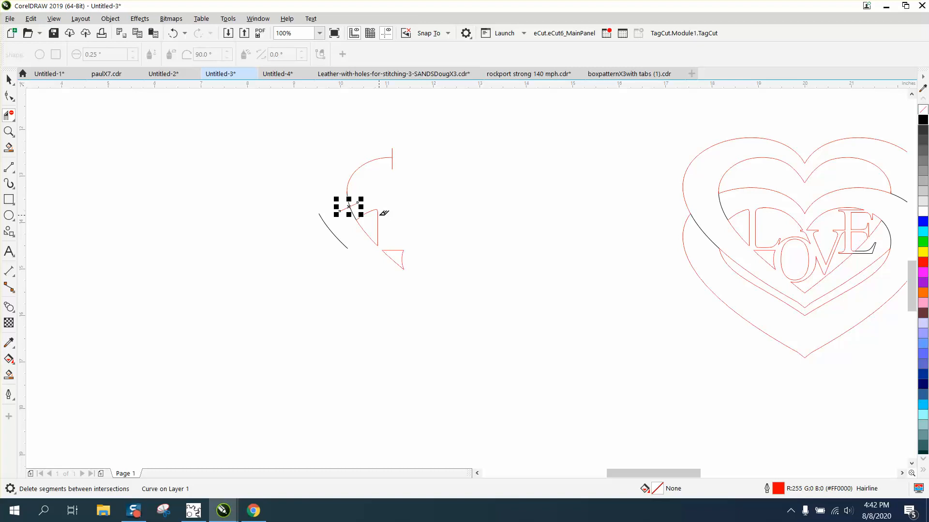
pyautogui.moveTo(322, 234); pyautogui.dragTo(428, 280)
pyautogui.click(369, 212)
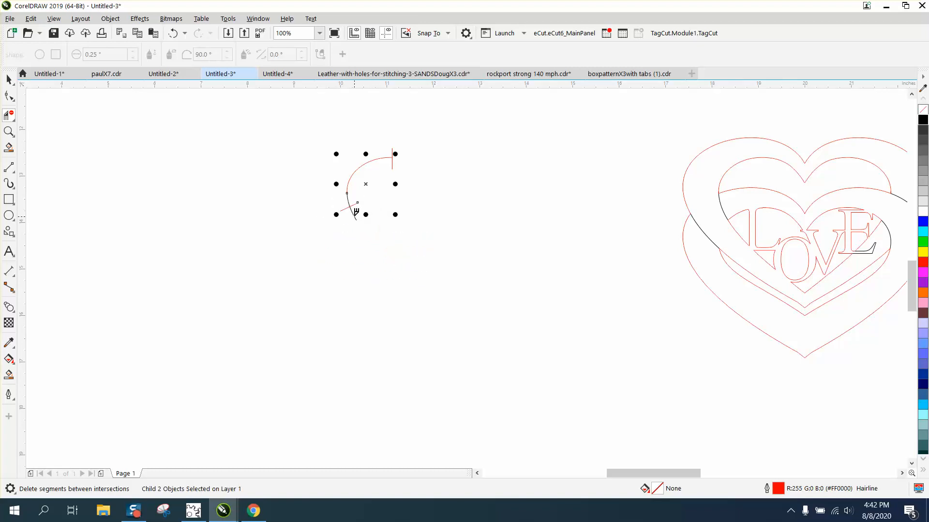
pyautogui.click(9, 79)
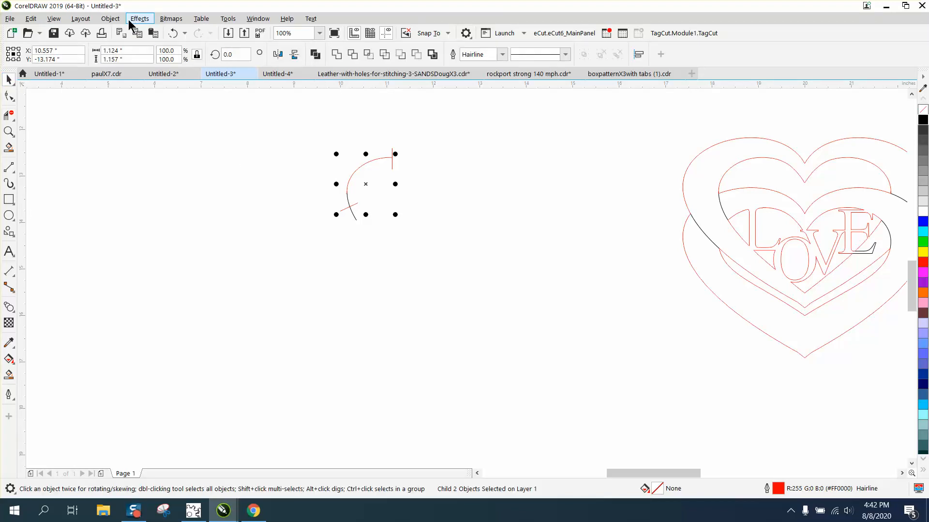
pyautogui.click(111, 18)
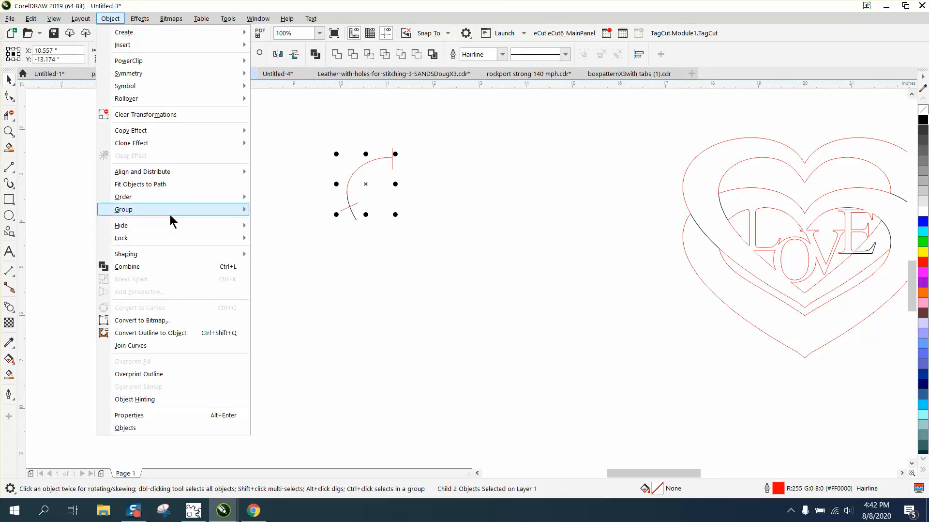
pyautogui.moveTo(171, 237)
pyautogui.click(329, 231)
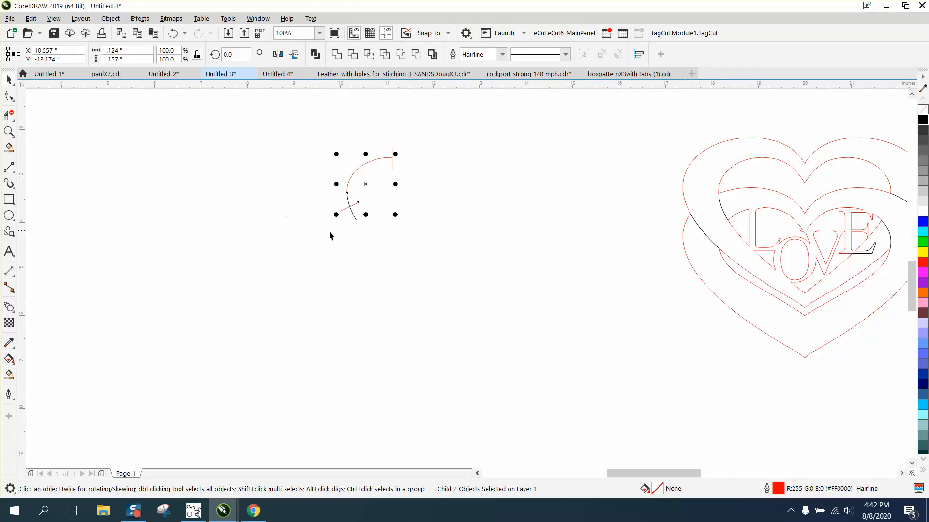
pyautogui.click(331, 230)
pyautogui.click(354, 218)
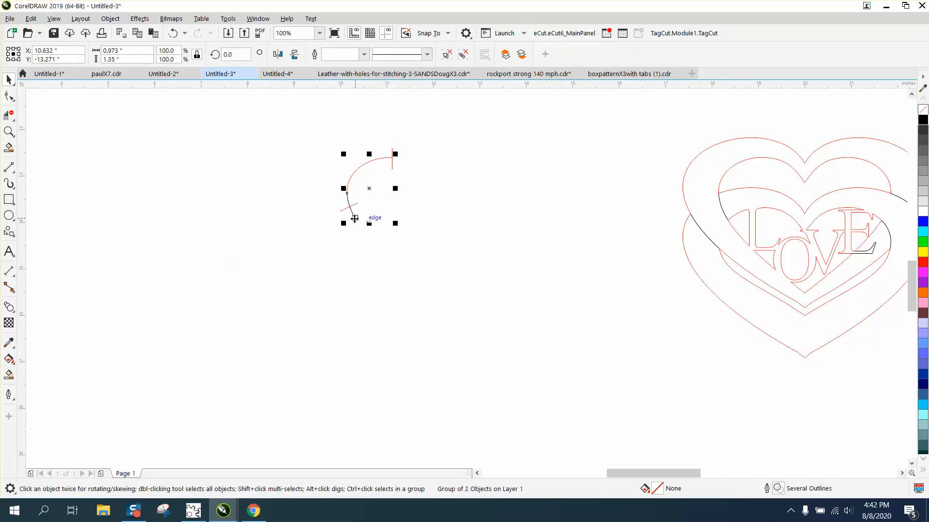
pyautogui.click(317, 144)
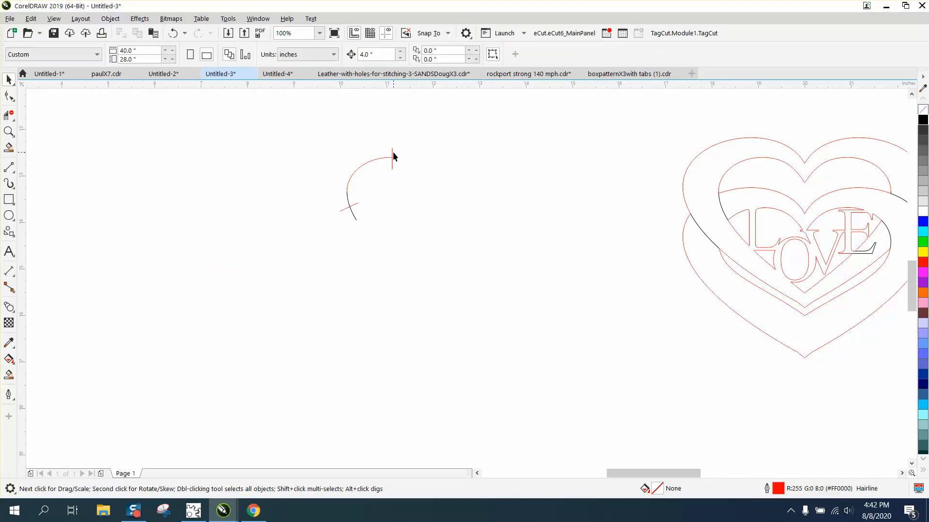
# - Delete the two short lines crossing the remaining arc
pyautogui.click(391, 153)
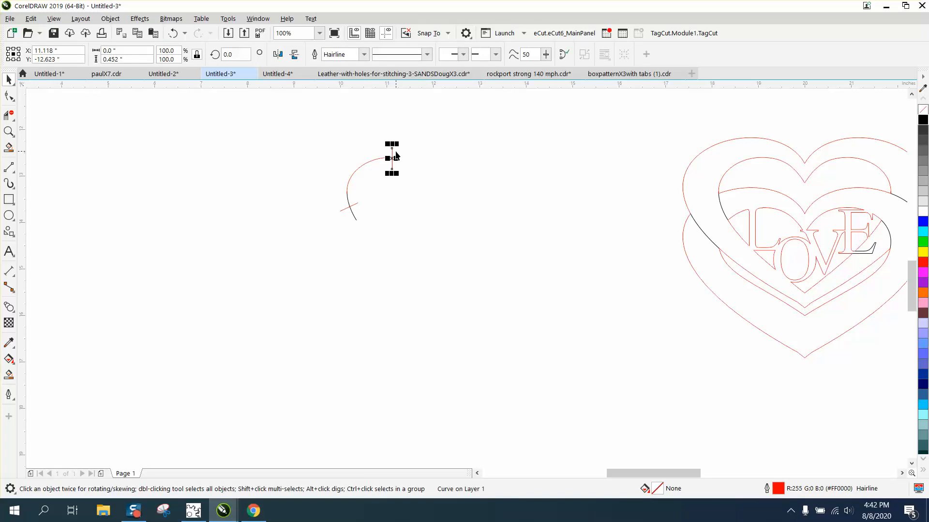
pyautogui.press('Delete')
pyautogui.click(357, 203)
pyautogui.press('Delete')
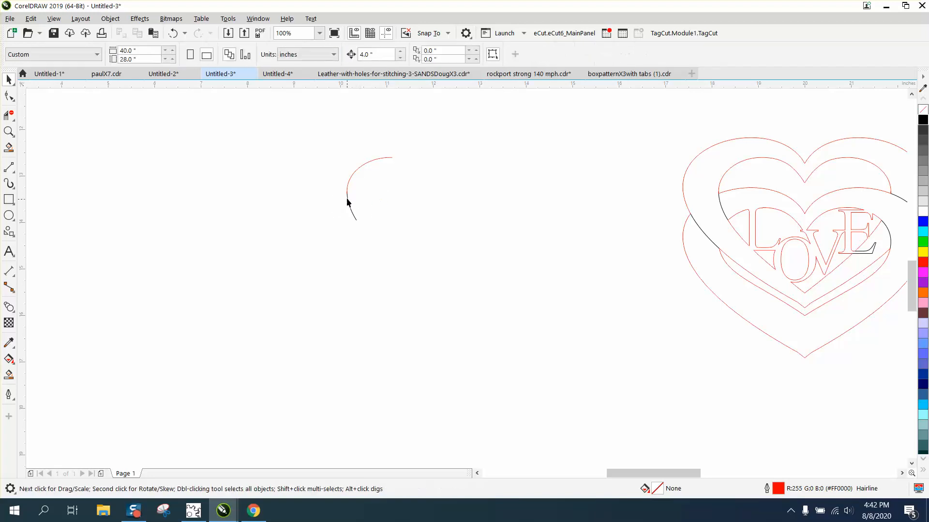
# - Try moving the two-piece arc about 1.2 inches to the right, and undo the move
pyautogui.moveTo(322, 139); pyautogui.dragTo(453, 246)
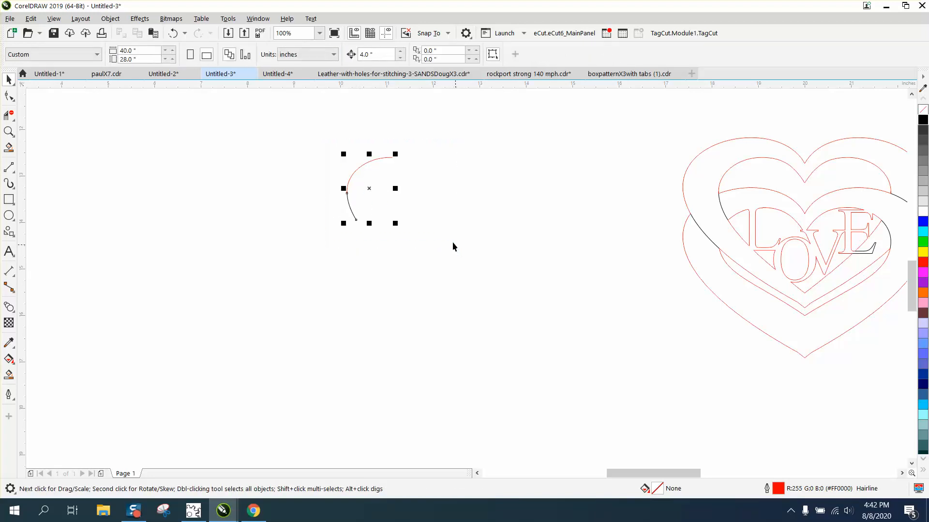
pyautogui.click(110, 19)
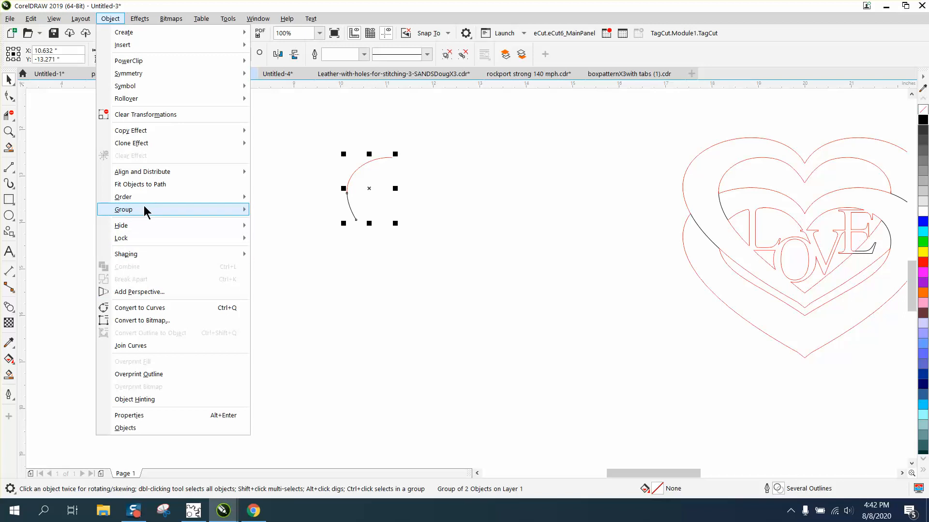
pyautogui.moveTo(173, 211)
pyautogui.click(319, 167)
pyautogui.click(326, 173)
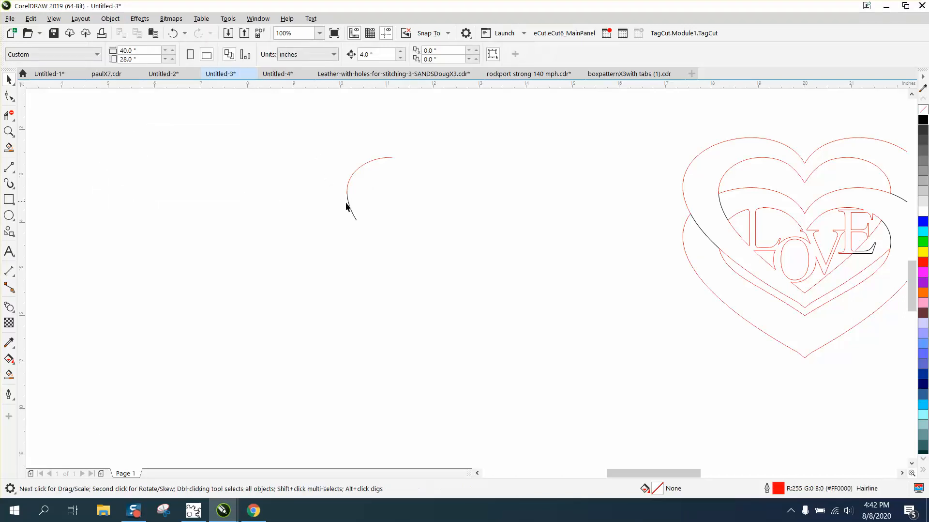
pyautogui.click(349, 203)
pyautogui.moveTo(349, 204); pyautogui.dragTo(404, 208)
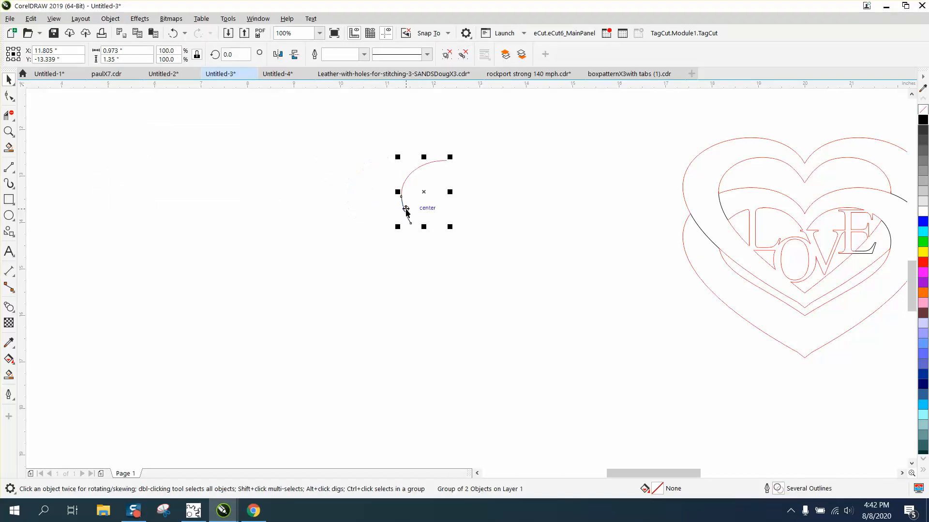
pyautogui.click(175, 34)
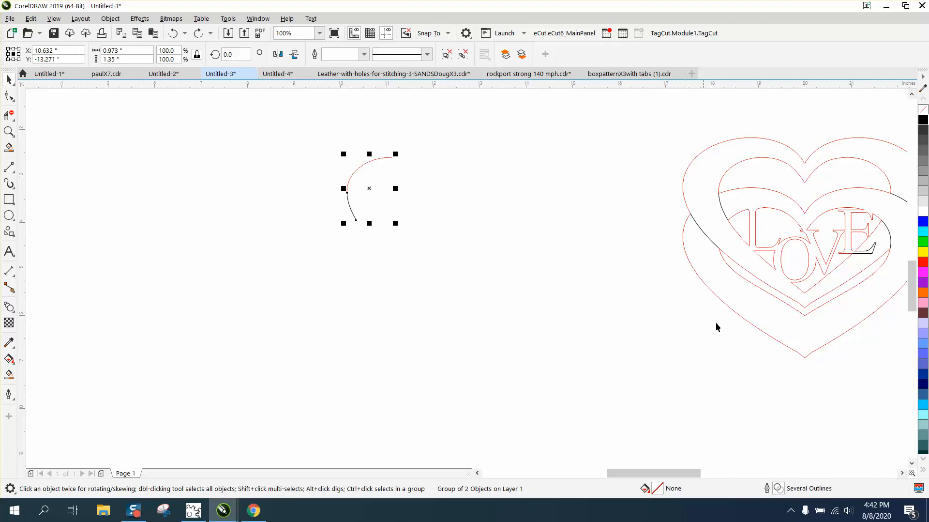
# - Set the outline color of the whole two-piece arc to red
pyautogui.rightClick(922, 263)
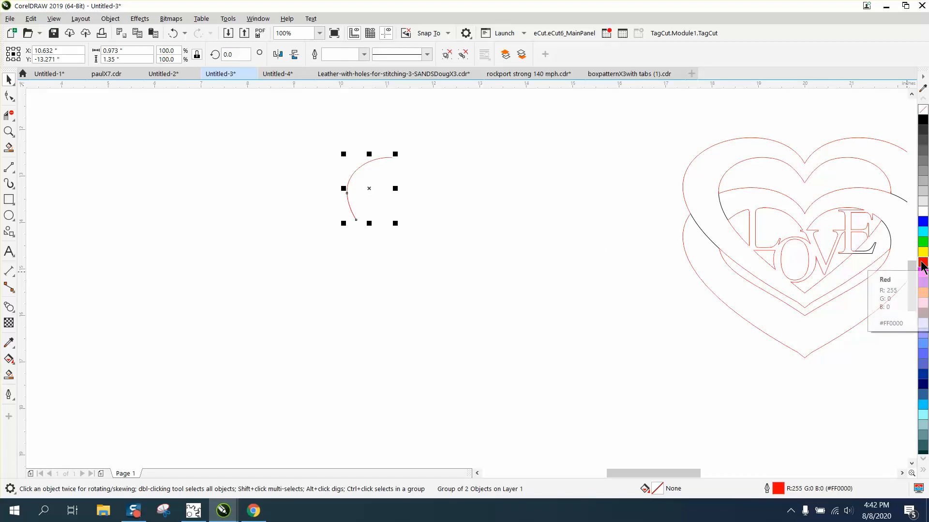
pyautogui.scroll(-2, 595, 246)
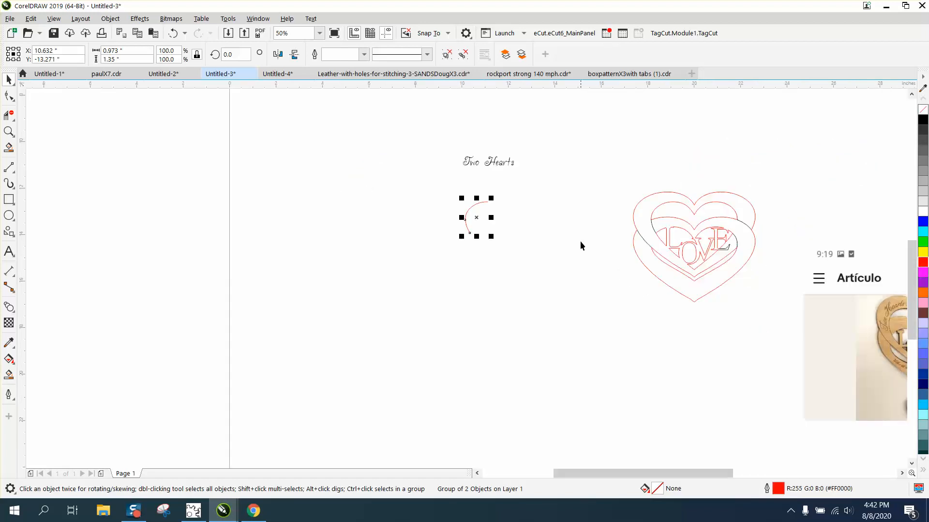
# - Move the "Two Hearts" text just above the arc and shrink it proportionally to about 22.8 pt, roughly 1.73 inches wide
pyautogui.moveTo(493, 168); pyautogui.dragTo(461, 195)
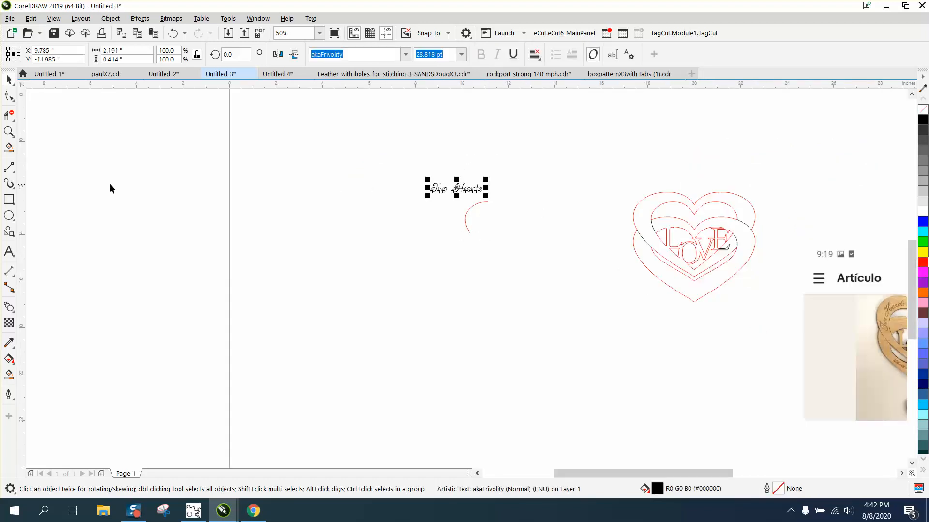
pyautogui.click(9, 133)
pyautogui.moveTo(371, 160); pyautogui.dragTo(582, 274)
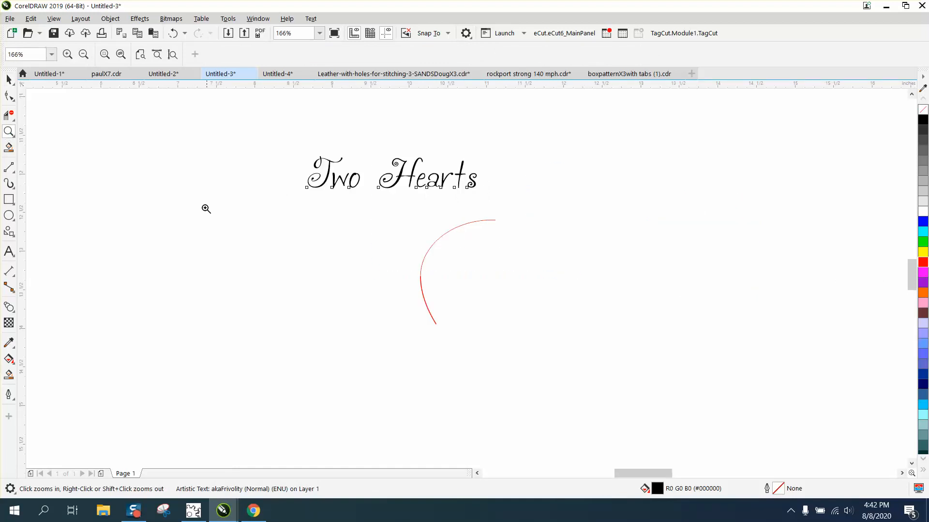
pyautogui.click(9, 80)
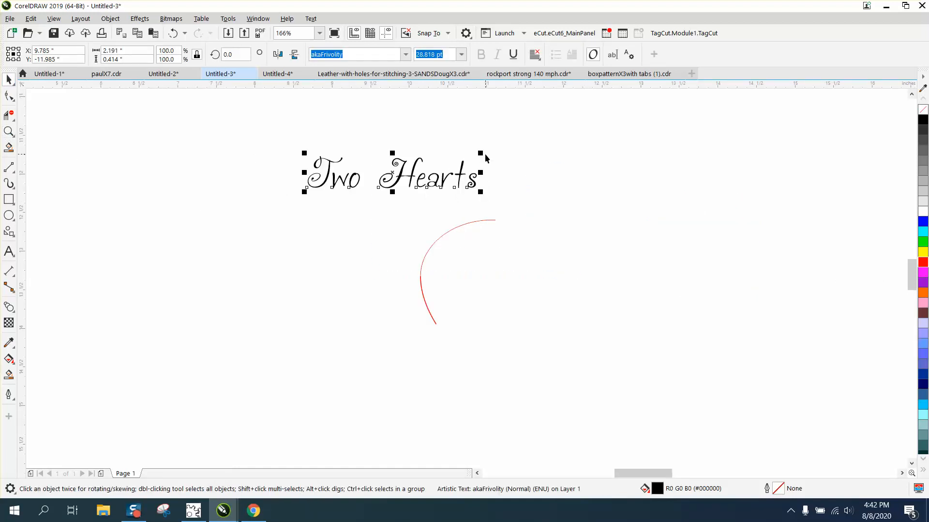
pyautogui.moveTo(481, 153); pyautogui.dragTo(445, 159)
pyautogui.moveTo(379, 188); pyautogui.dragTo(400, 203)
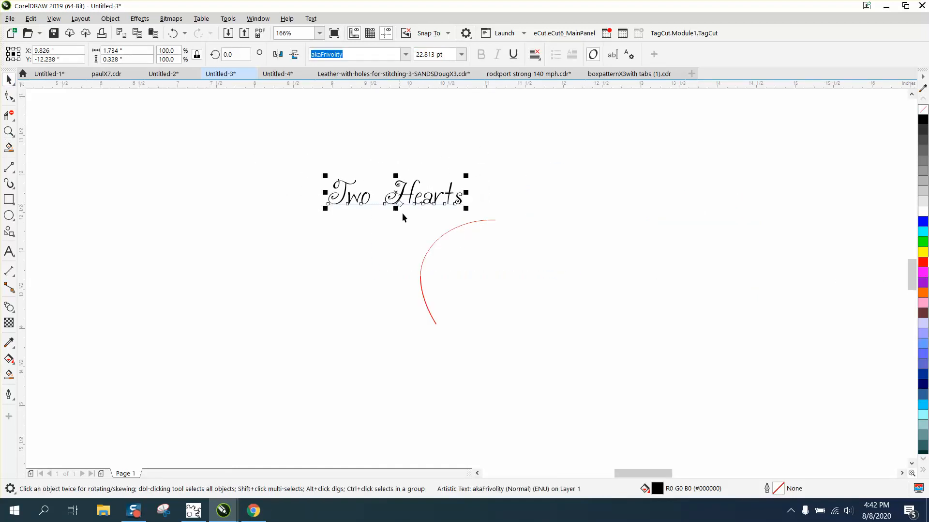
# - Ungroup the two-piece red arc into separate curves
pyautogui.click(425, 299)
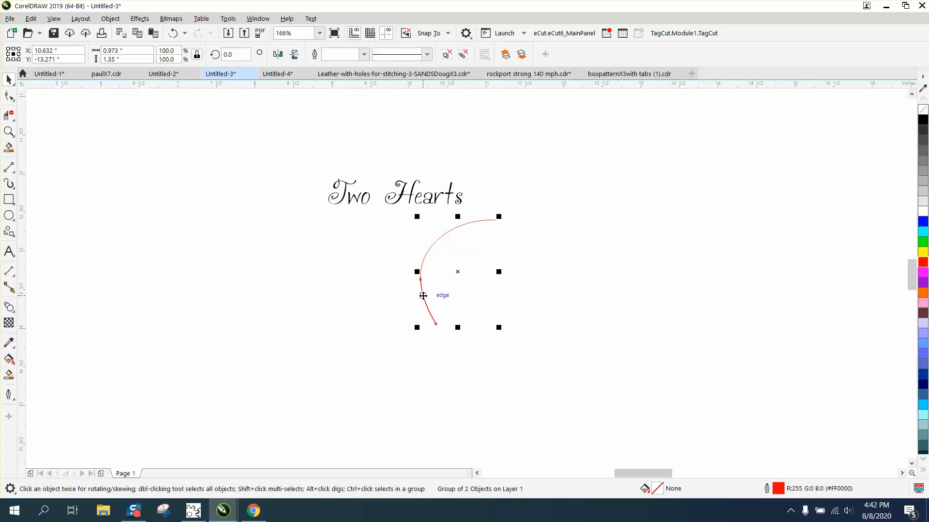
pyautogui.click(110, 18)
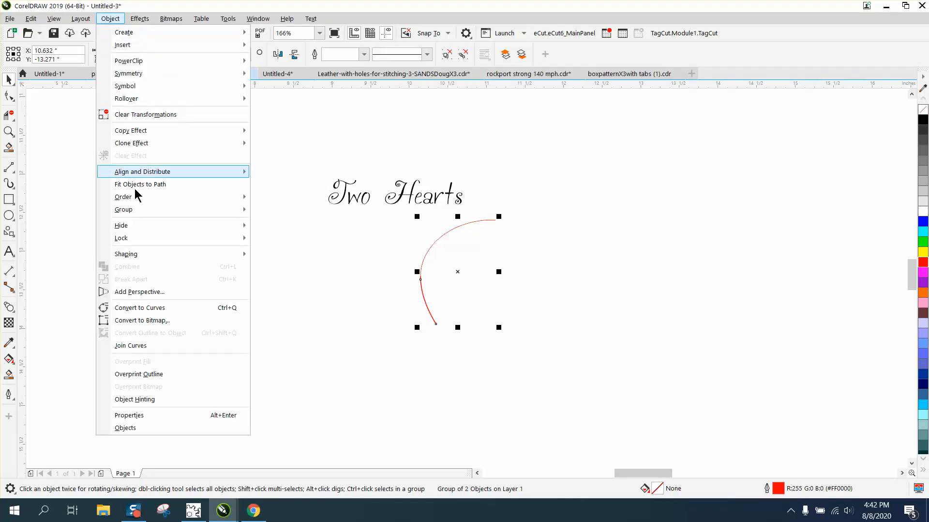
pyautogui.moveTo(140, 209)
pyautogui.click(300, 223)
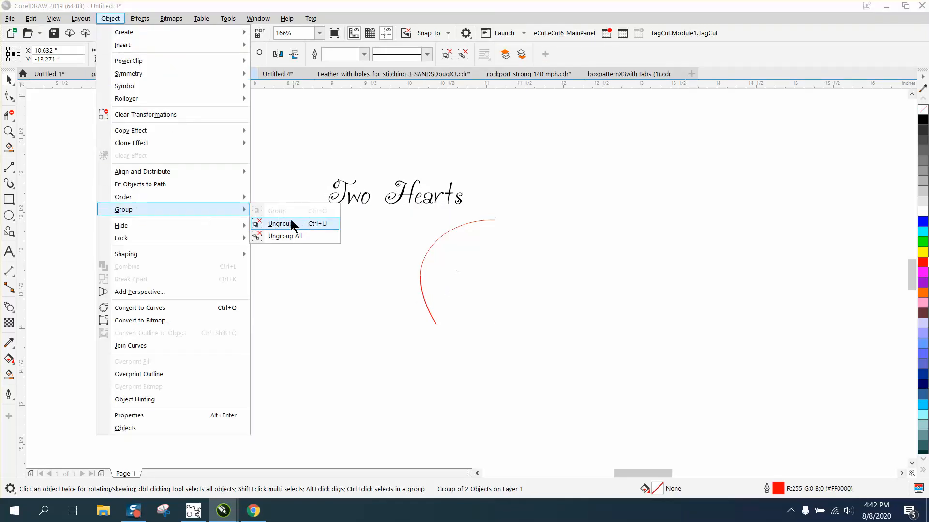
# - Set the outline width of the arc's lower piece to Hairline
pyautogui.click(423, 296)
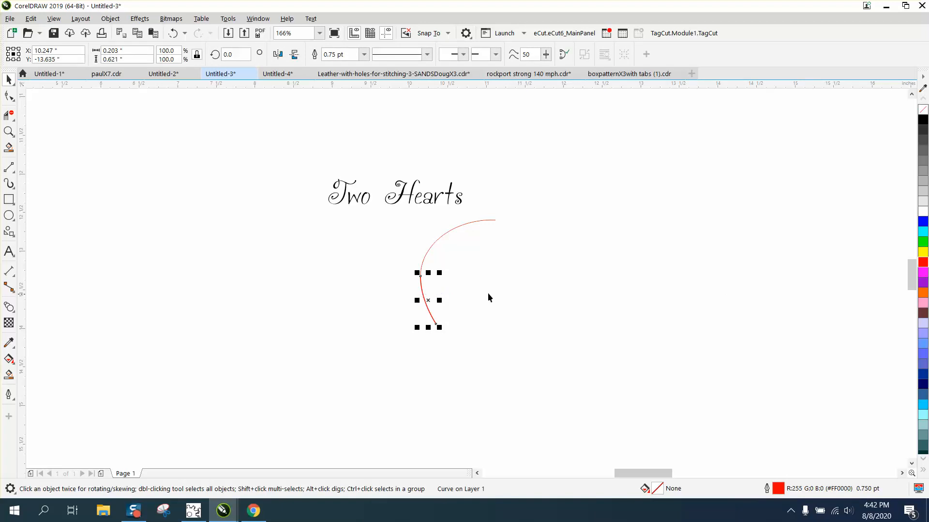
pyautogui.doubleClick(776, 490)
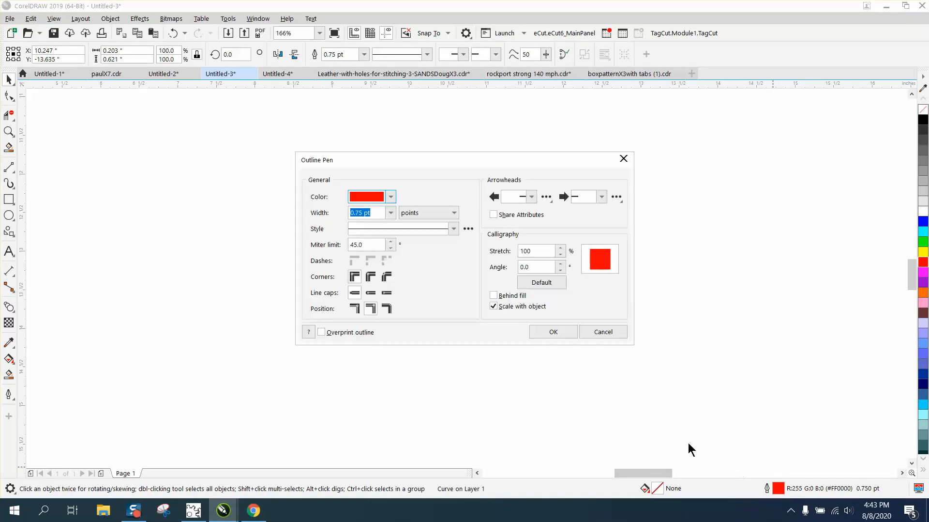
pyautogui.click(391, 213)
pyautogui.click(360, 233)
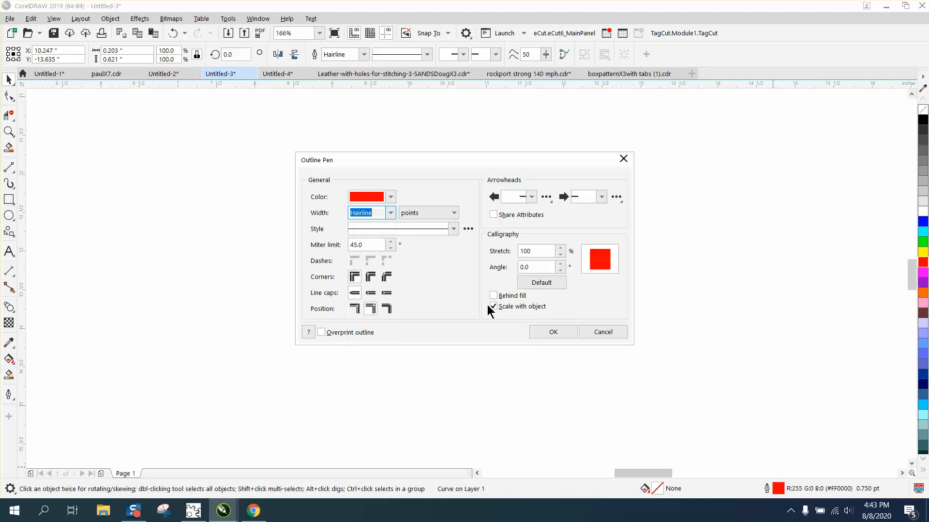
pyautogui.click(554, 332)
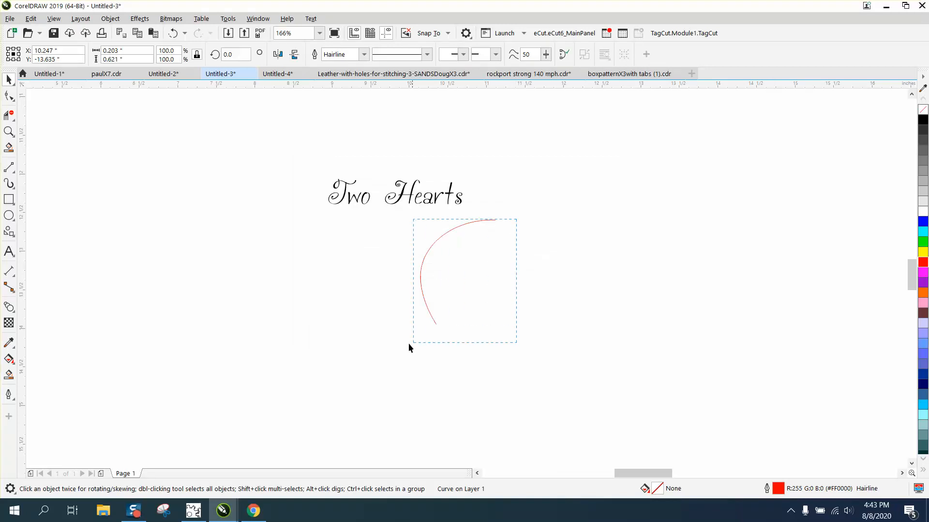
# - Combine both arc pieces into a single curve object
pyautogui.moveTo(409, 342); pyautogui.dragTo(412, 339)
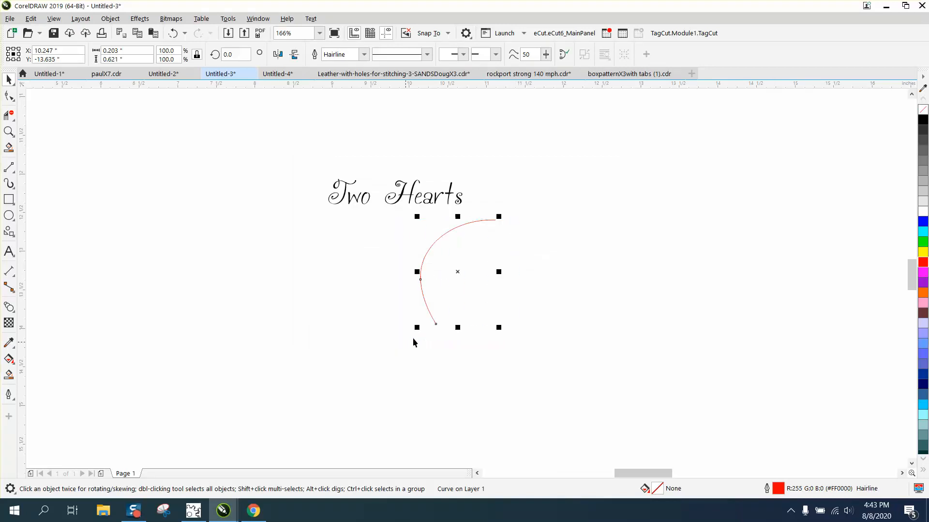
pyautogui.click(116, 21)
pyautogui.click(135, 266)
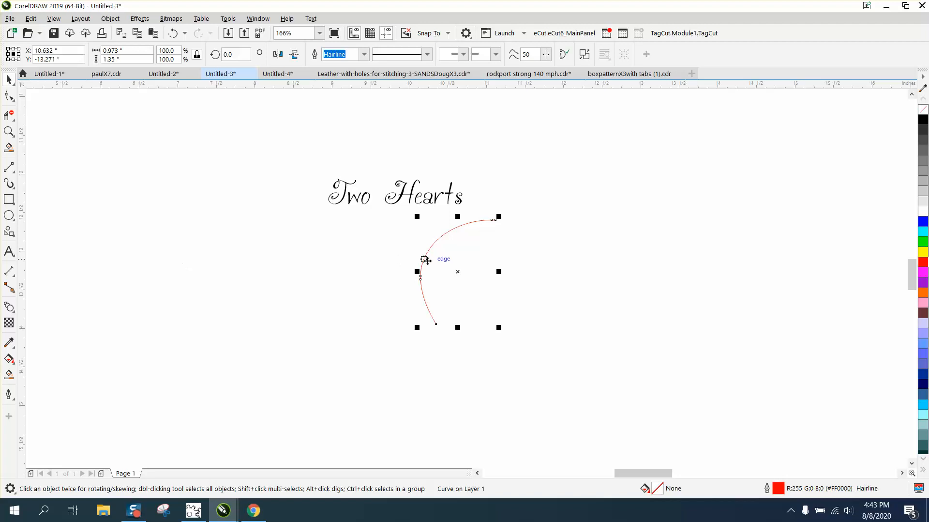
pyautogui.click(551, 278)
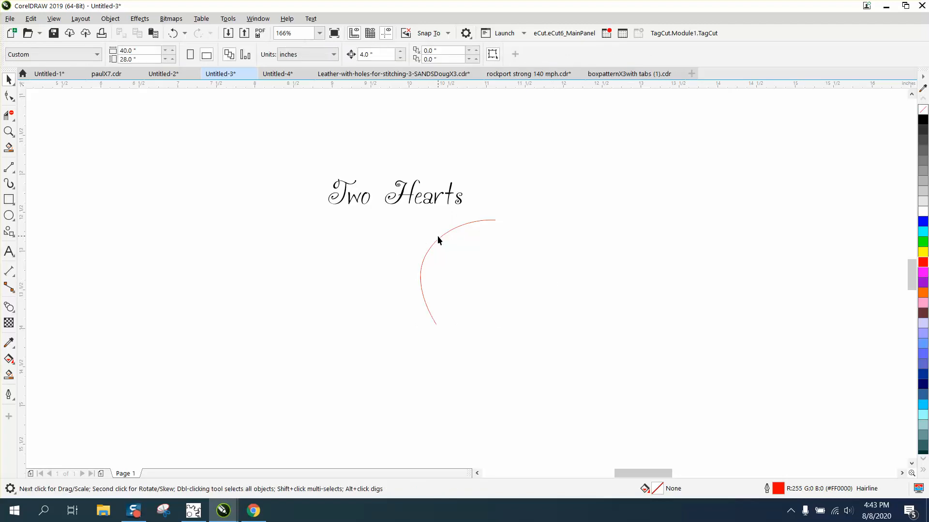
# - Fit the "Two Hearts" text to the red arc so it sits directly on the outside of the curve
pyautogui.click(425, 197)
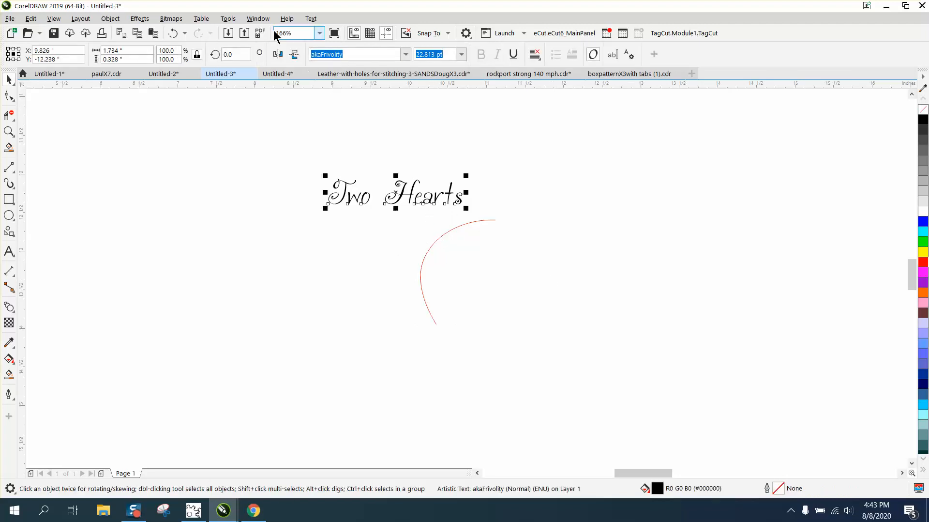
pyautogui.click(310, 19)
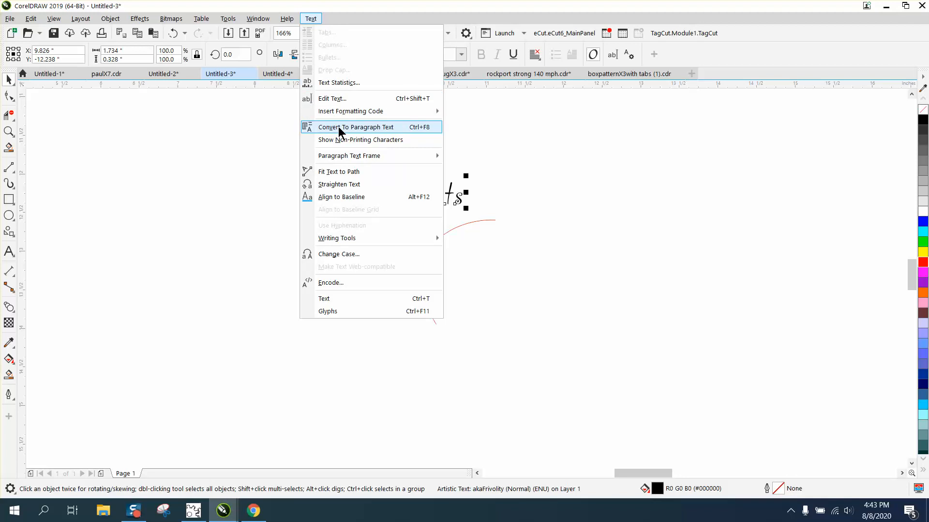
pyautogui.click(343, 170)
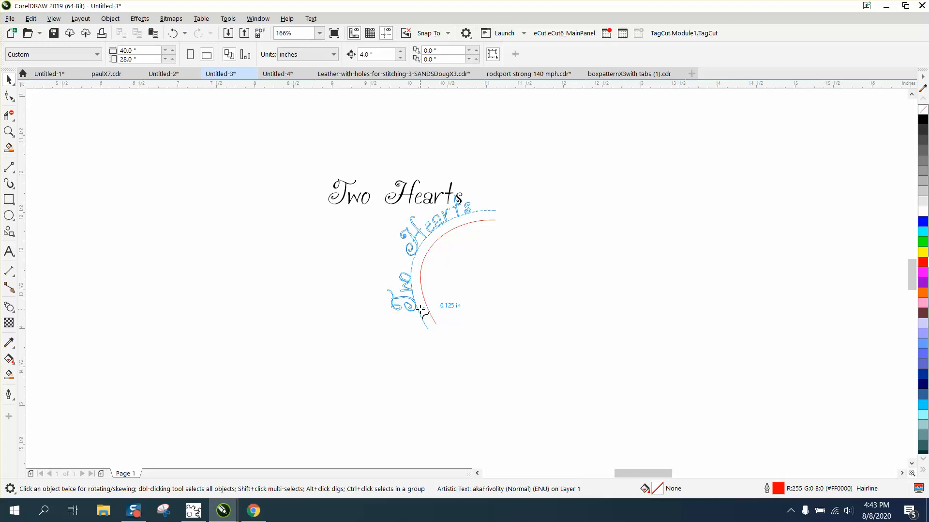
pyautogui.click(426, 309)
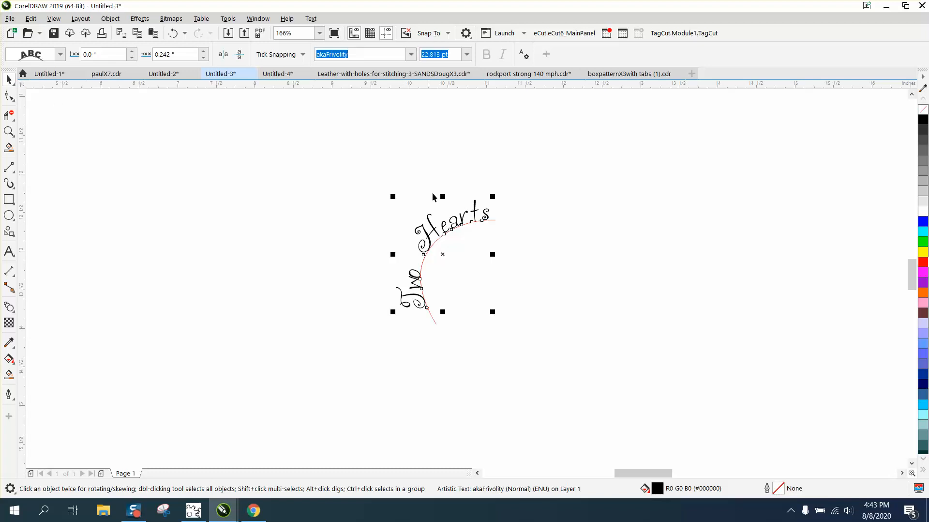
# - Break the curved "Two Hearts" text apart from its arc path
pyautogui.moveTo(319, 185); pyautogui.dragTo(413, 294)
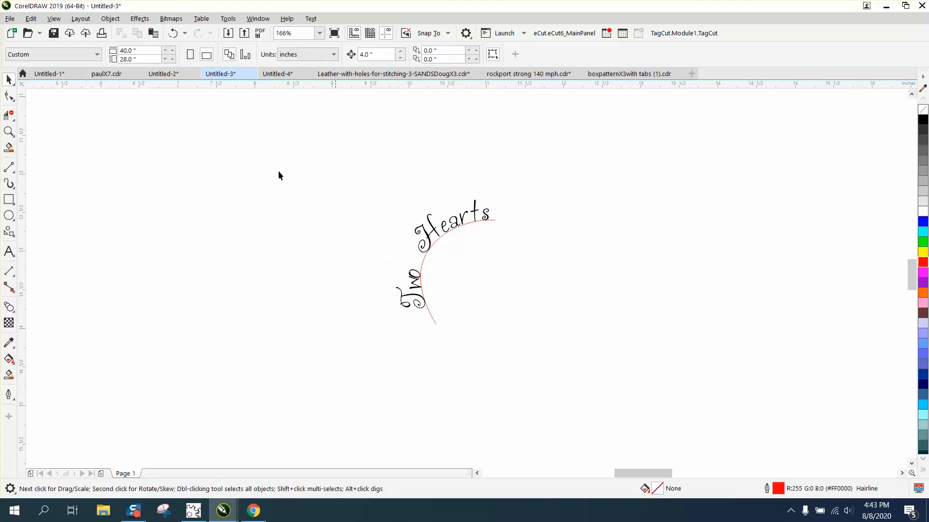
pyautogui.moveTo(375, 263); pyautogui.dragTo(601, 376)
pyautogui.click(110, 18)
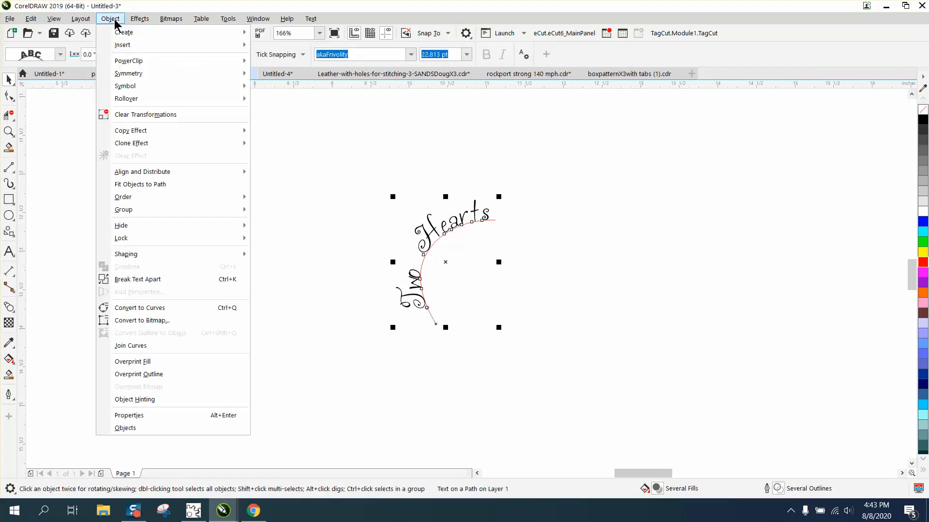
pyautogui.click(148, 278)
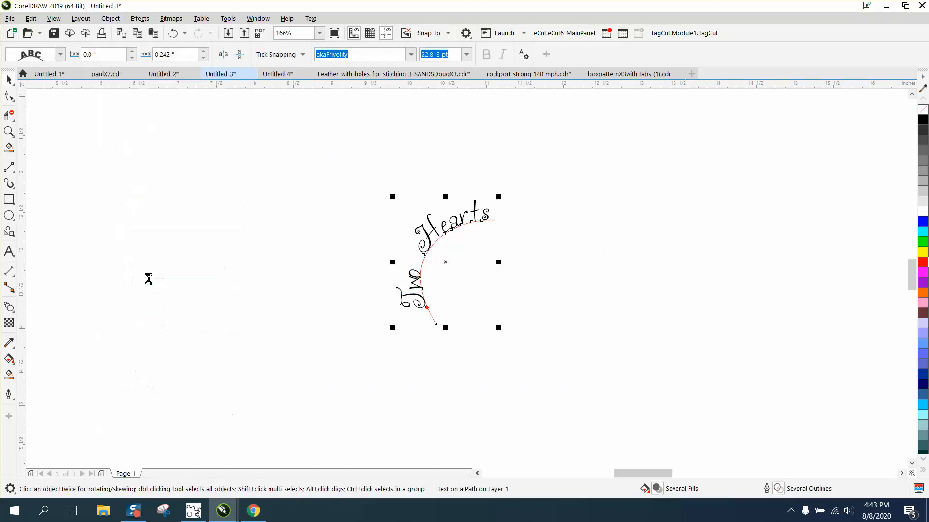
# - Nudge only the curved text 8 inches to the right, onto the upper-left lobe of the double-heart design
pyautogui.click(435, 230)
pyautogui.scroll(-2, 378, 201)
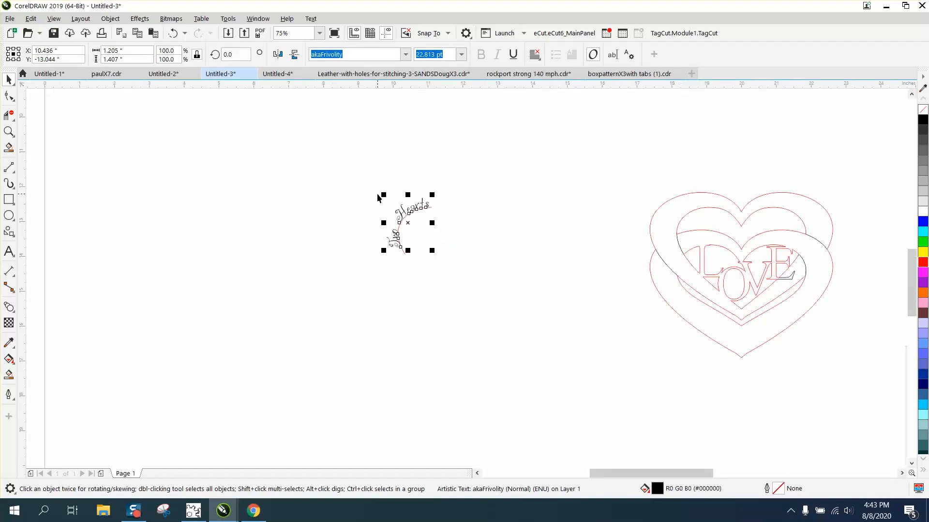
pyautogui.press('Right')
pyautogui.press('Right')
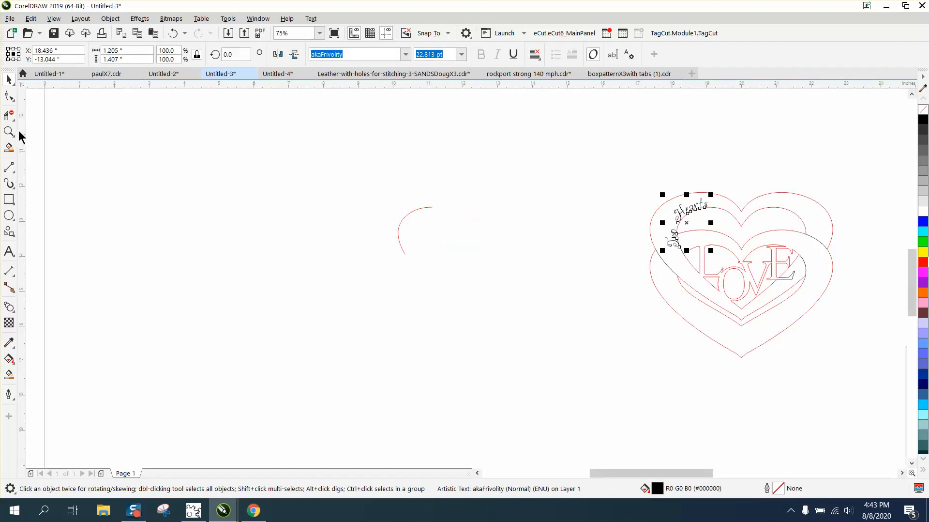
# - Set the nudge distance to 0.25 inch, nudge the curved text left once between the heart outlines, and rotate it slightly counterclockwise
pyautogui.click(9, 131)
pyautogui.moveTo(591, 174); pyautogui.dragTo(813, 339)
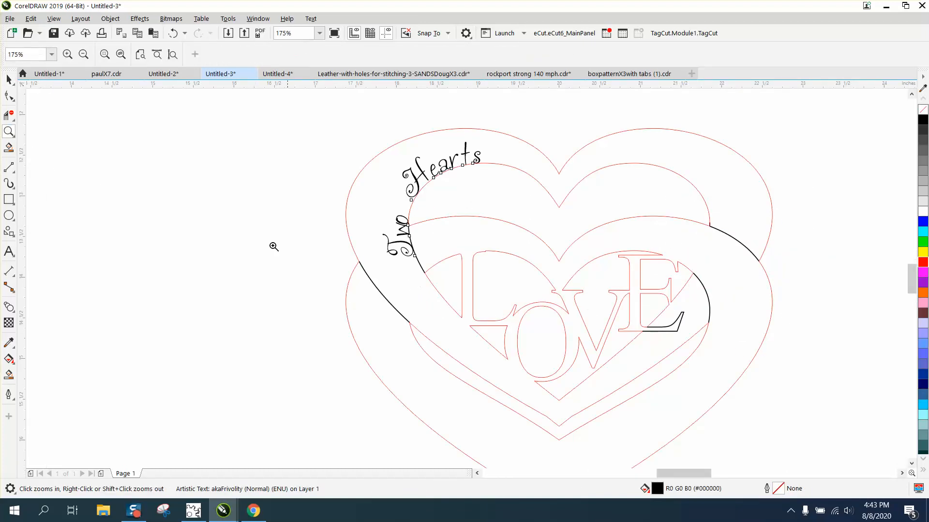
pyautogui.click(9, 79)
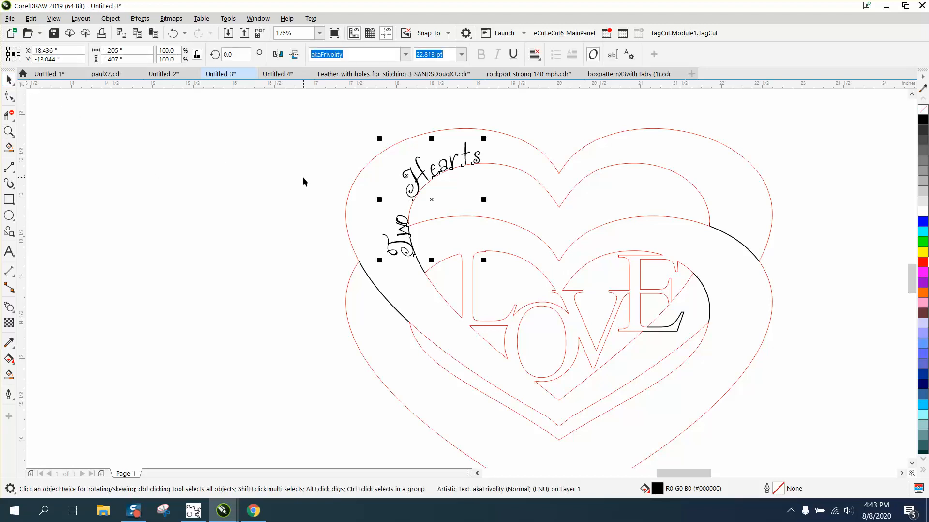
pyautogui.click(232, 167)
pyautogui.moveTo(380, 54); pyautogui.dragTo(342, 57)
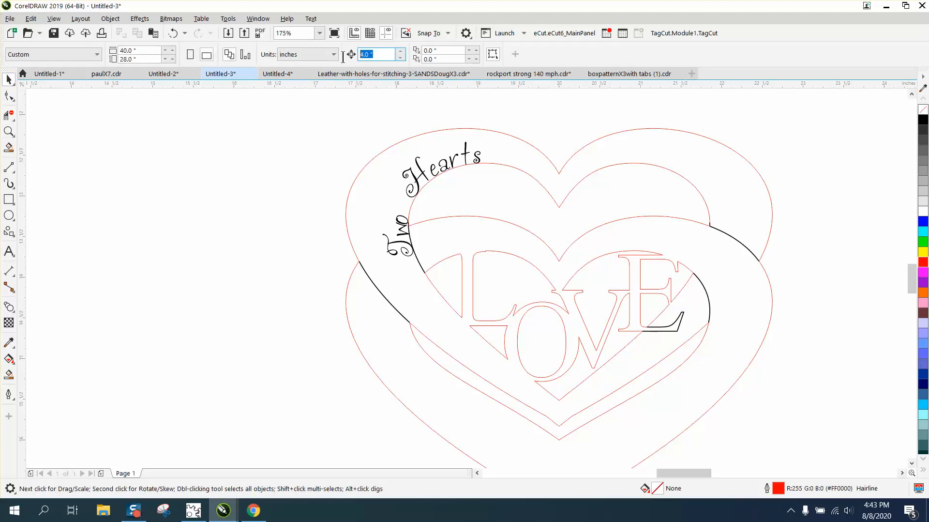
pyautogui.write('.25')
pyautogui.click(467, 162)
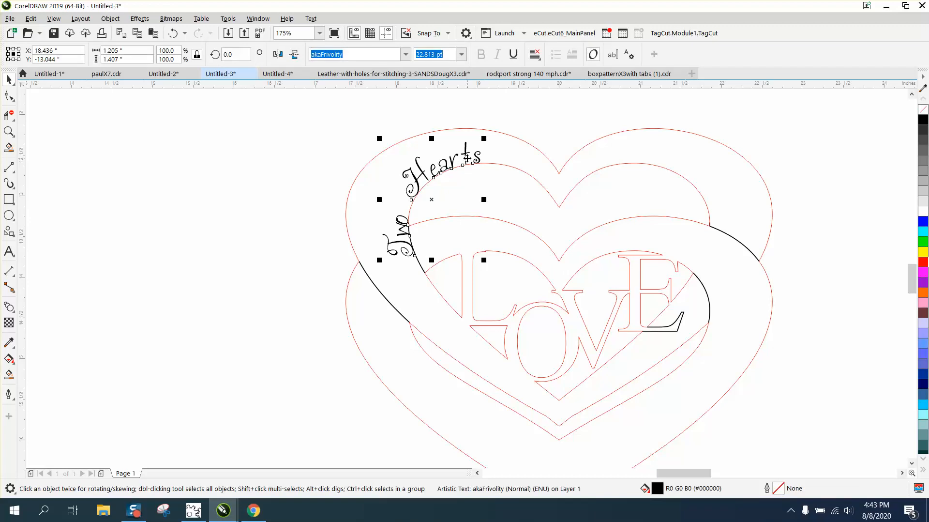
pyautogui.press('Left')
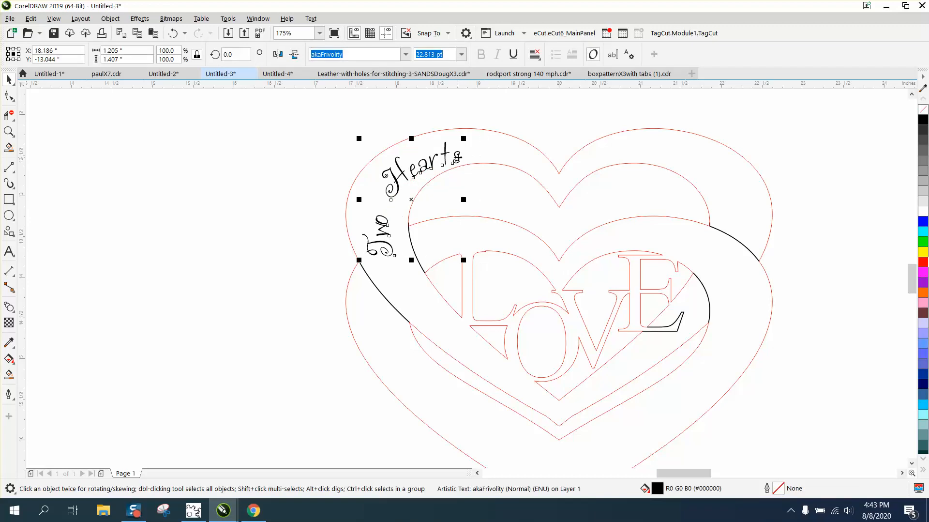
pyautogui.click(457, 156)
pyautogui.moveTo(467, 137); pyautogui.dragTo(465, 132)
pyautogui.click(310, 127)
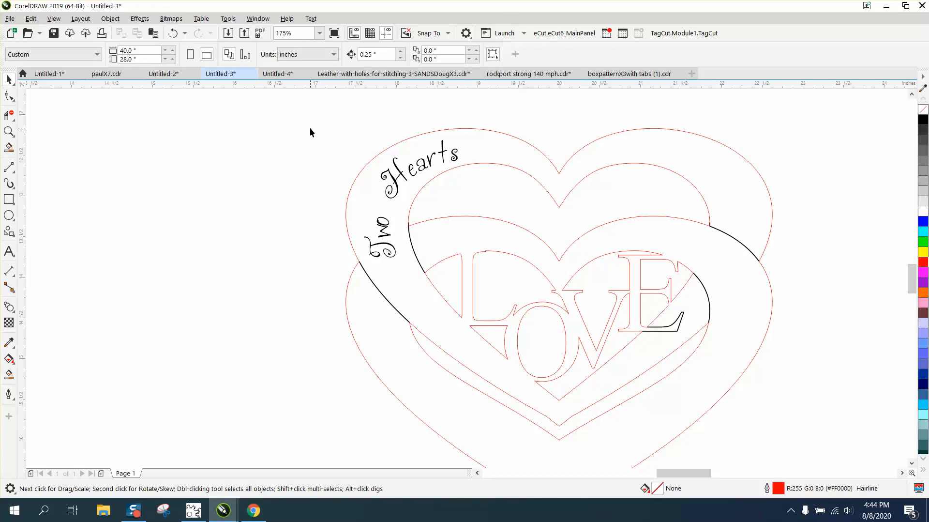
# - Undo the text placement, the break-apart and the path fitting, back to the straight "Two Hearts" text above the arc
pyautogui.scroll(-3, 309, 138)
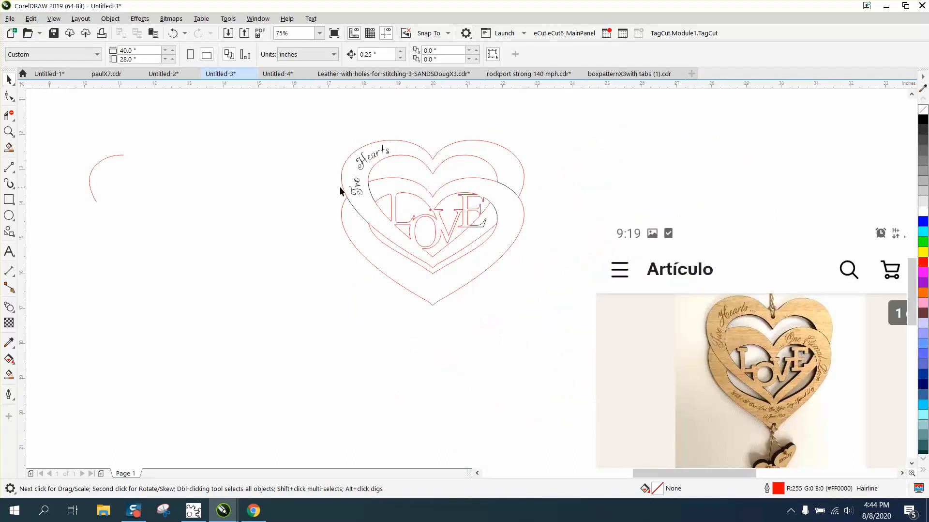
pyautogui.click(171, 36)
pyautogui.click(171, 36)
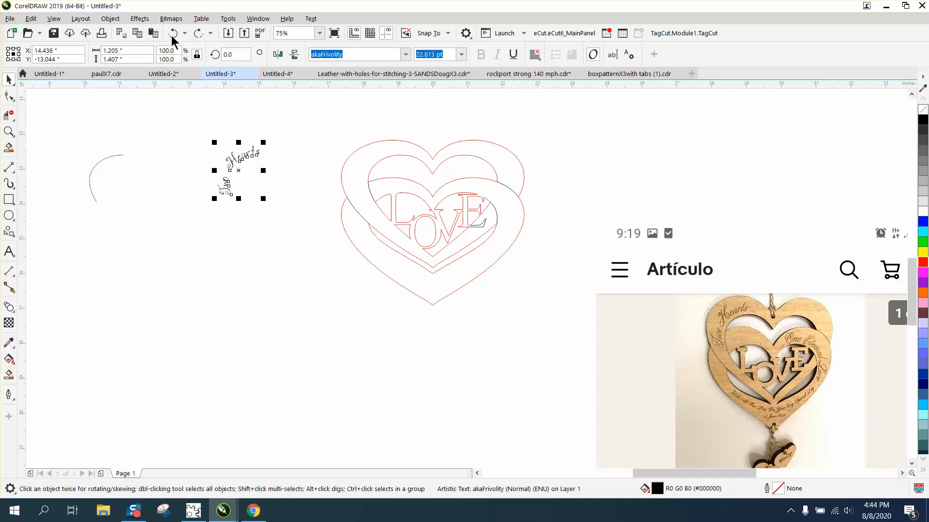
pyautogui.click(171, 35)
pyautogui.click(172, 36)
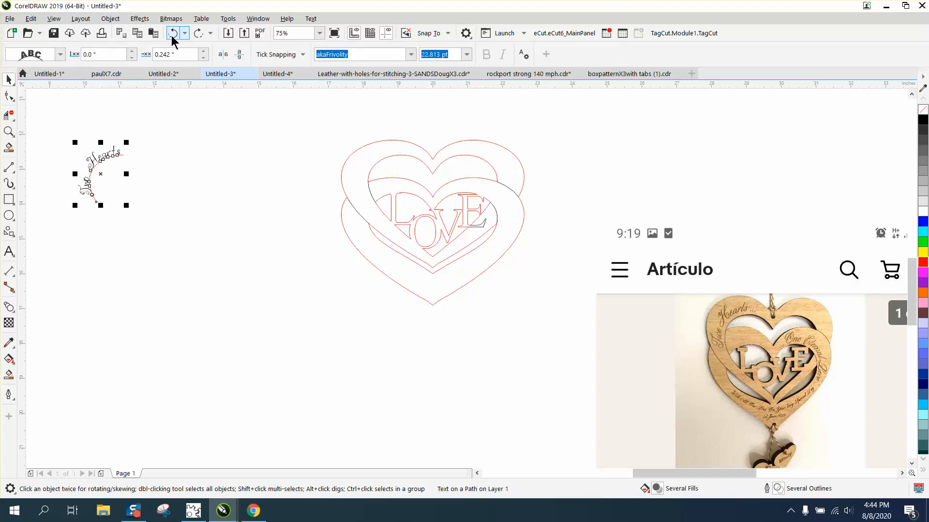
pyautogui.click(171, 36)
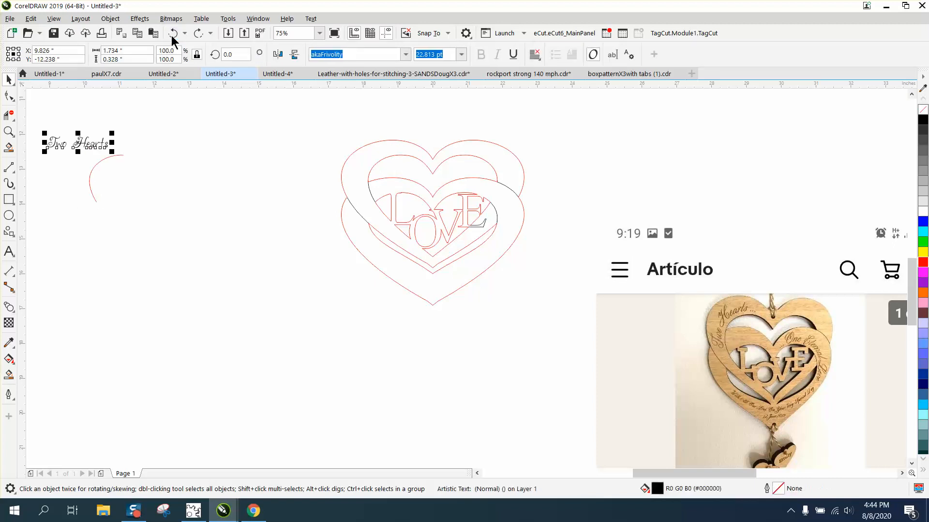
# - Fit the straight "Two Hearts" text along the outside of the arc, 0.125 inch from it with an offset of about 0.319 inch
pyautogui.click(9, 131)
pyautogui.moveTo(183, 225); pyautogui.dragTo(44, 125)
pyautogui.click(8, 79)
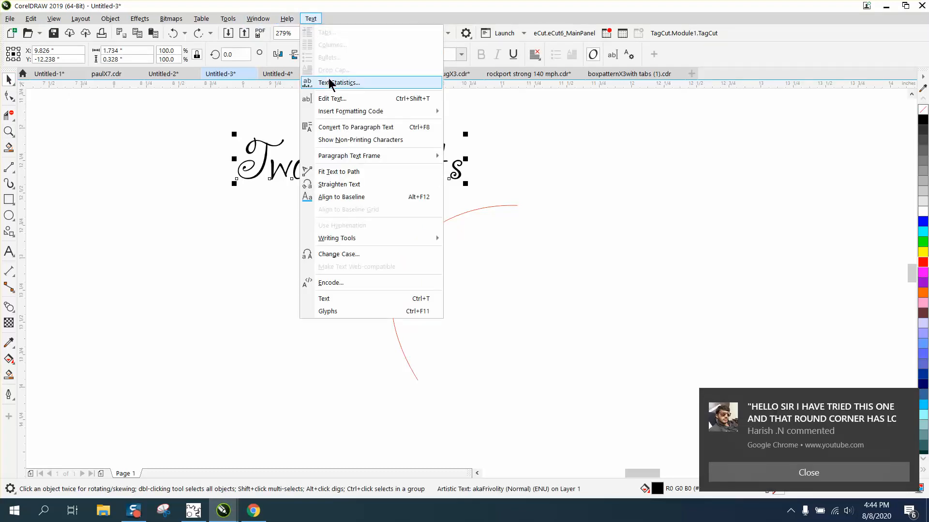
pyautogui.click(339, 172)
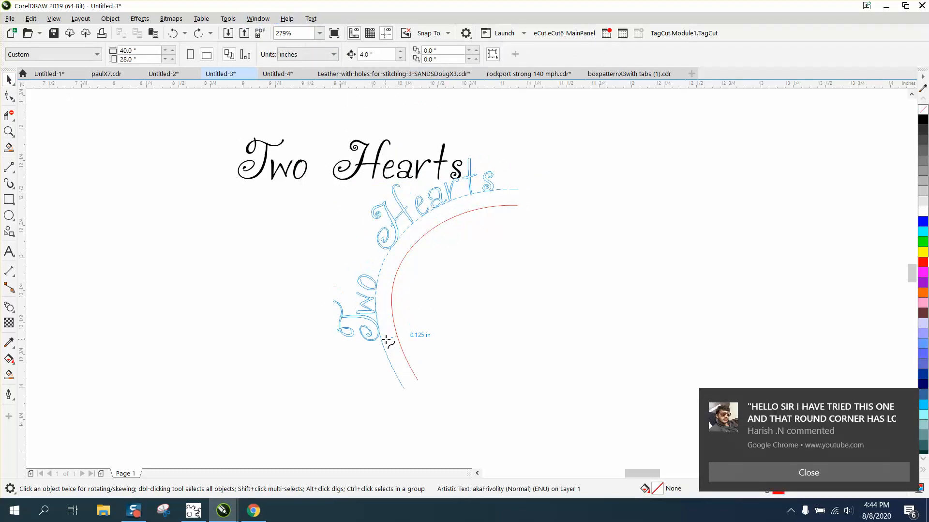
pyautogui.click(386, 346)
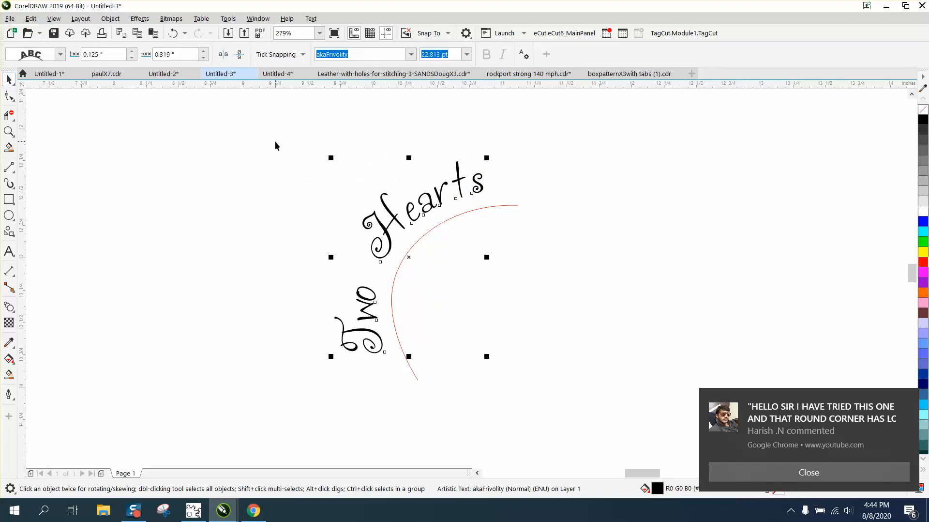
# - Break the fitted "Two Hearts" text apart from its arc path
pyautogui.moveTo(271, 138); pyautogui.dragTo(577, 411)
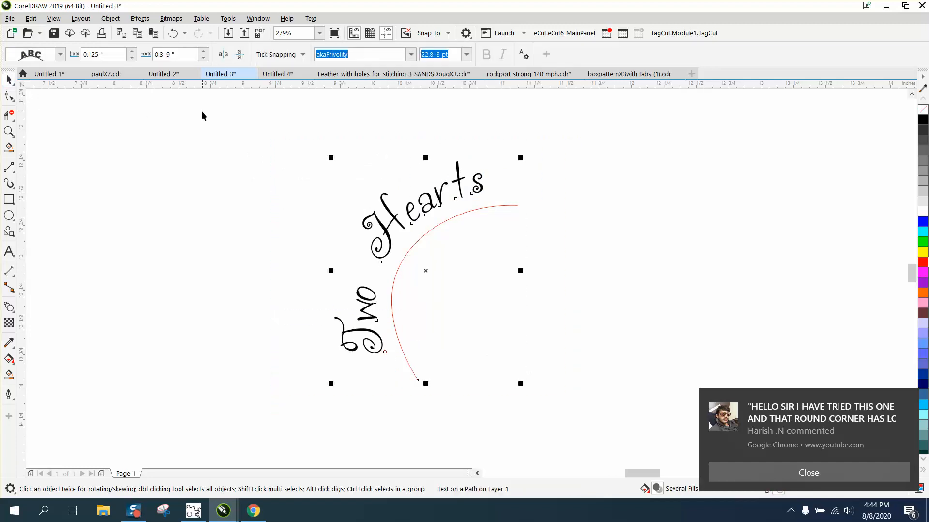
pyautogui.click(110, 18)
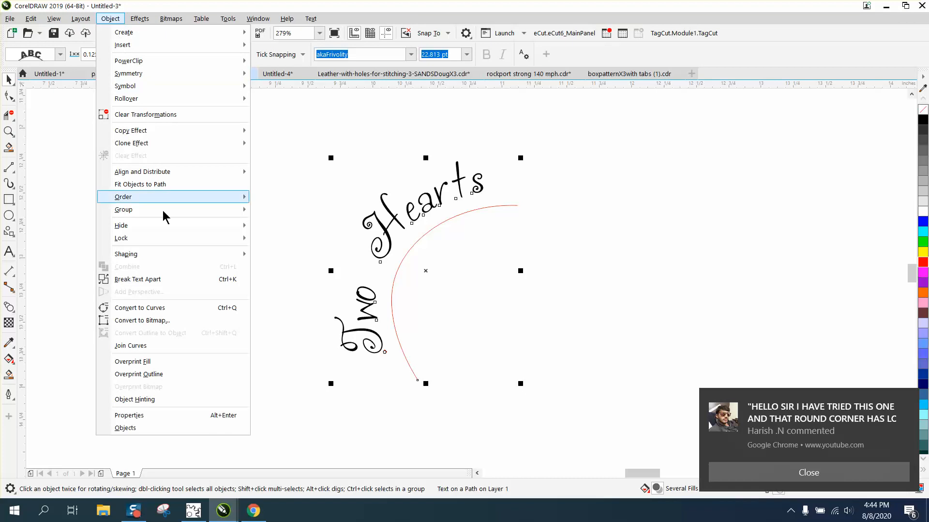
pyautogui.click(148, 279)
# - Nudge only the curved "Two Hearts" text 8 inches to the right, onto the upper-left lobe of the double-heart design
pyautogui.click(403, 228)
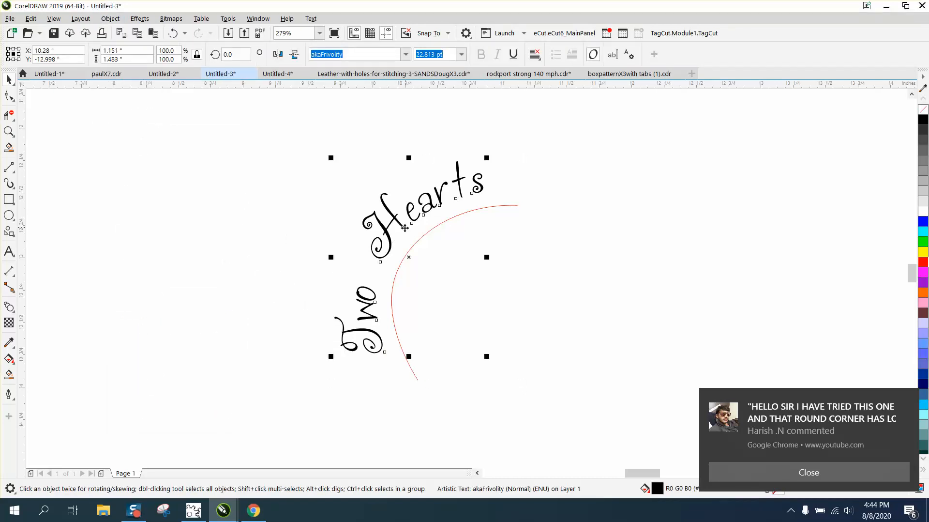
pyautogui.press('Right')
pyautogui.scroll(-2, 388, 228)
pyautogui.press('Right')
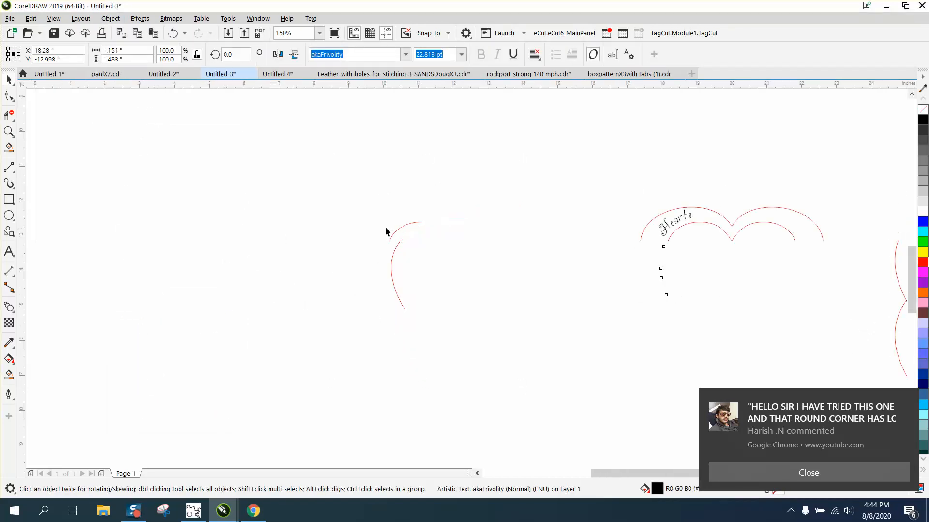
# - Dismiss the comment notifications covering part of the double-heart drawing
pyautogui.click(8, 131)
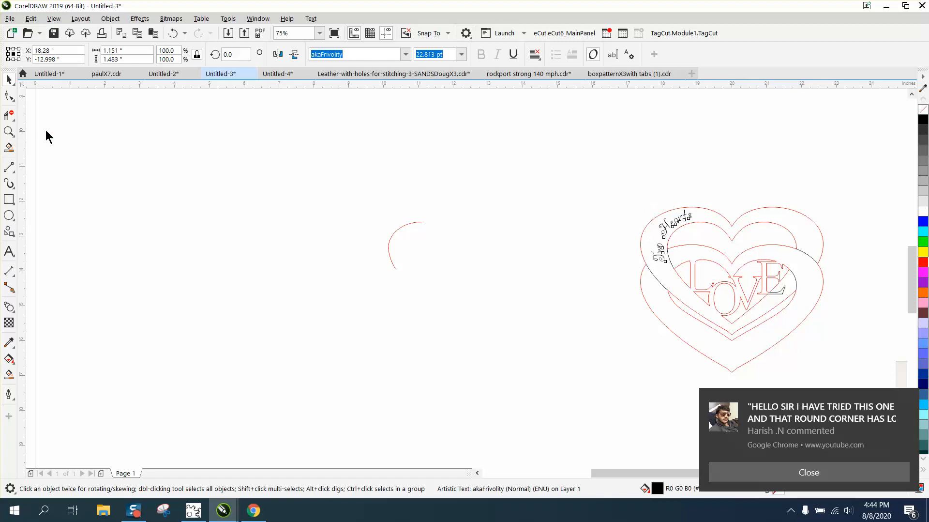
pyautogui.moveTo(611, 187); pyautogui.dragTo(805, 359)
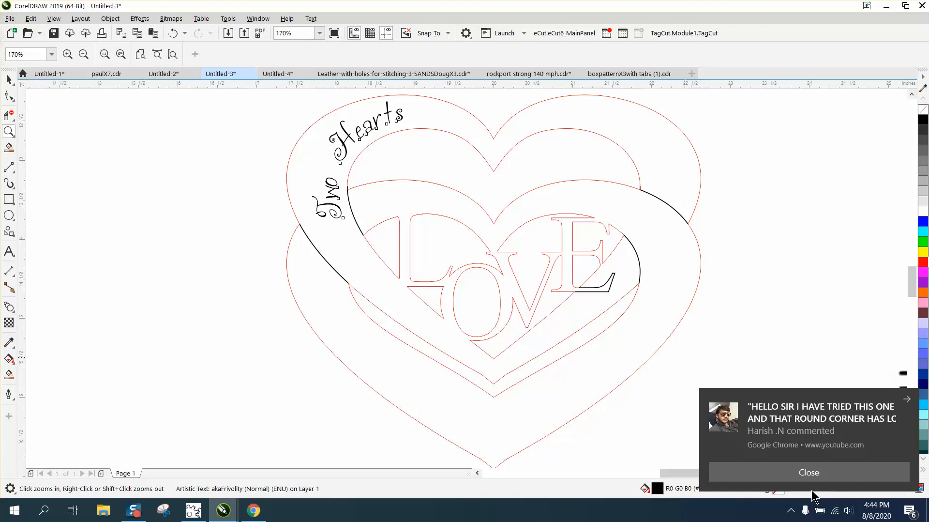
pyautogui.click(906, 400)
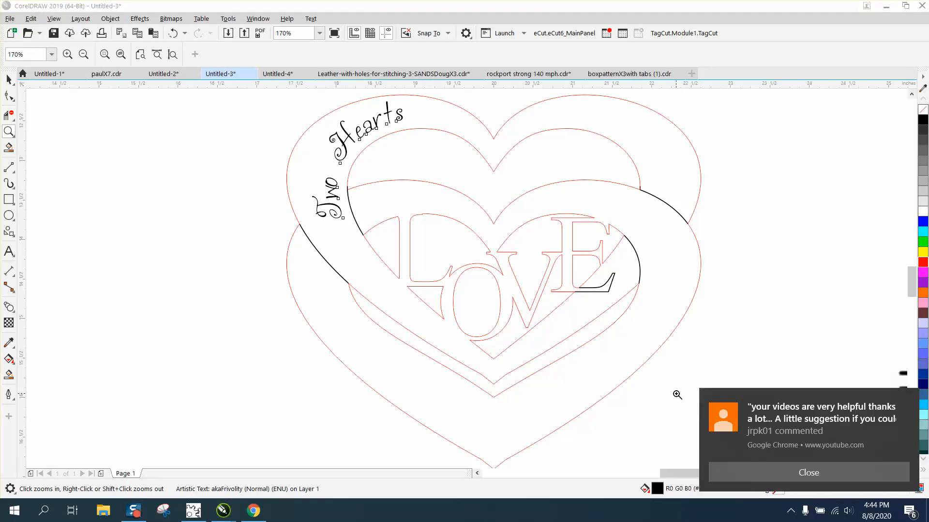
pyautogui.click(827, 473)
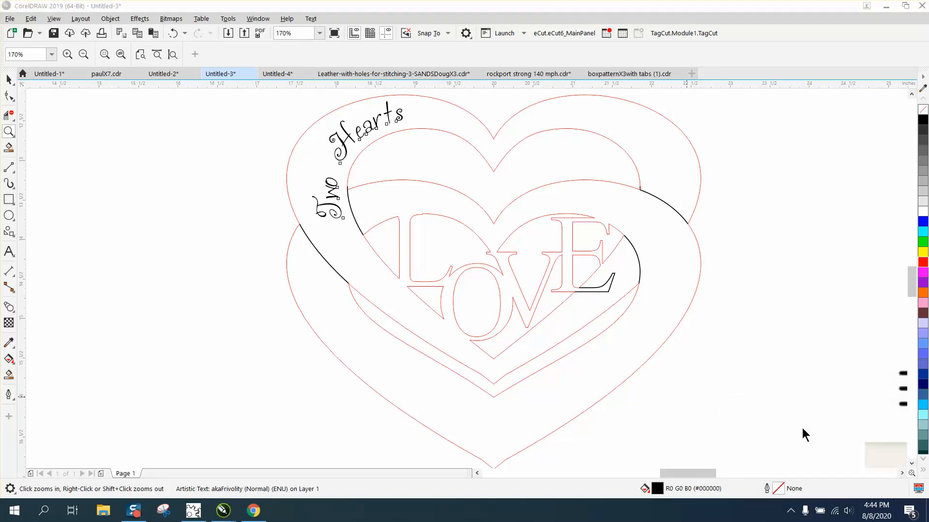